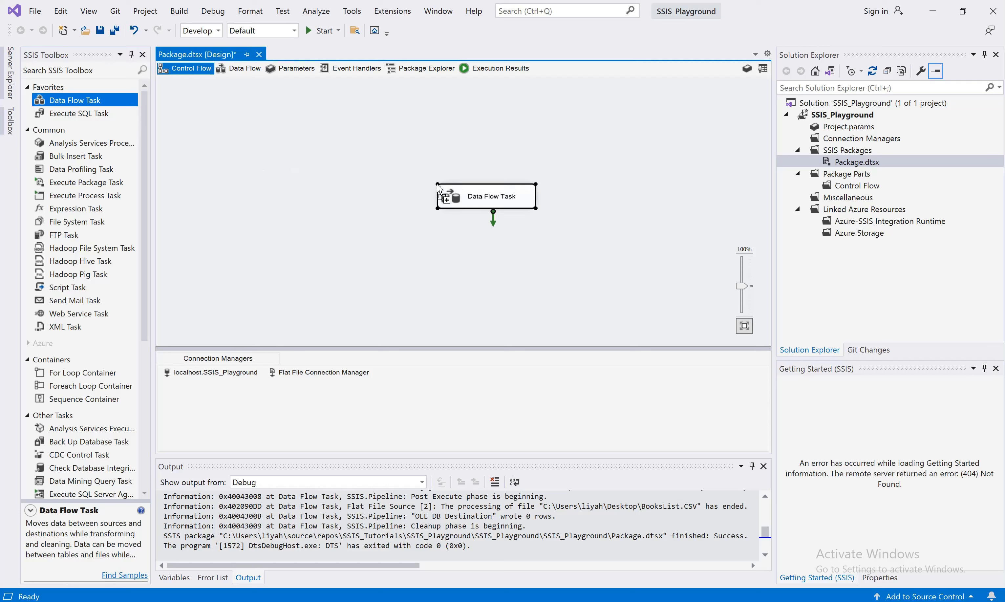
Rename the Data Flow Task as "Insert Data From Flat File To SQL"
{"action": "left_click", "coordinate": [507, 199]}
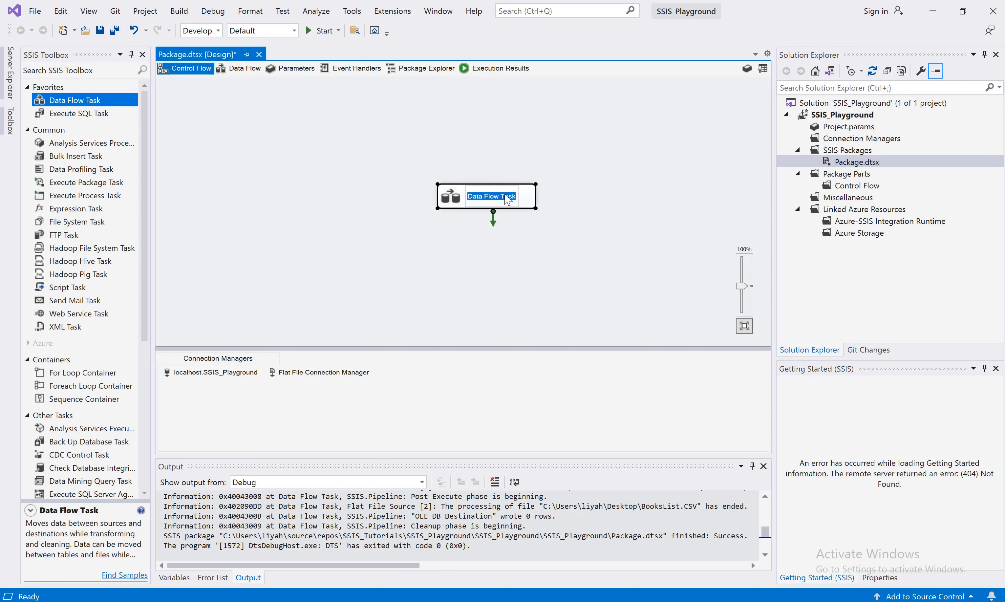
{"action": "type", "text": "Inser"}
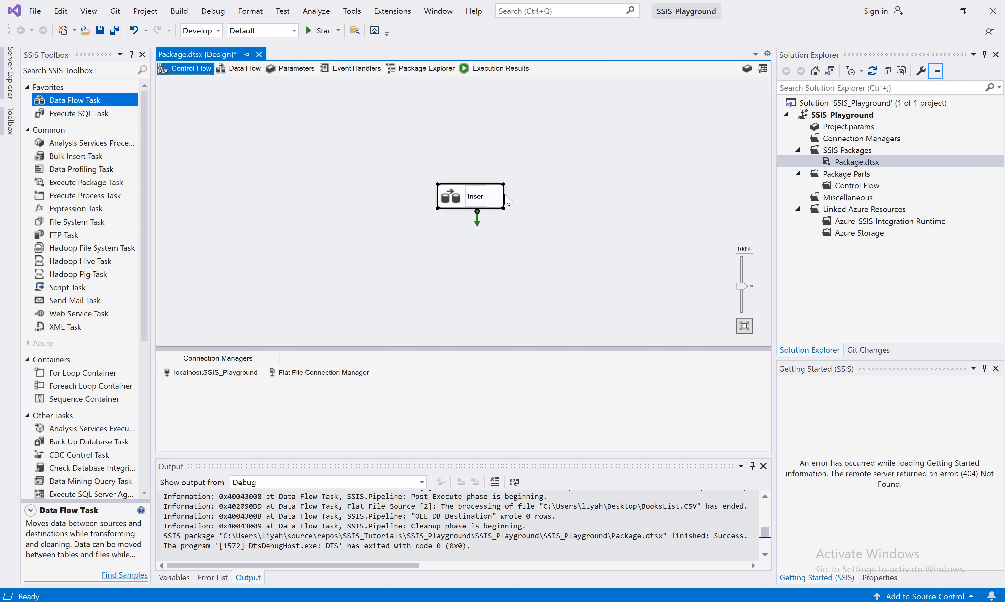
{"action": "type", "text": "t Data From Data Fi"}
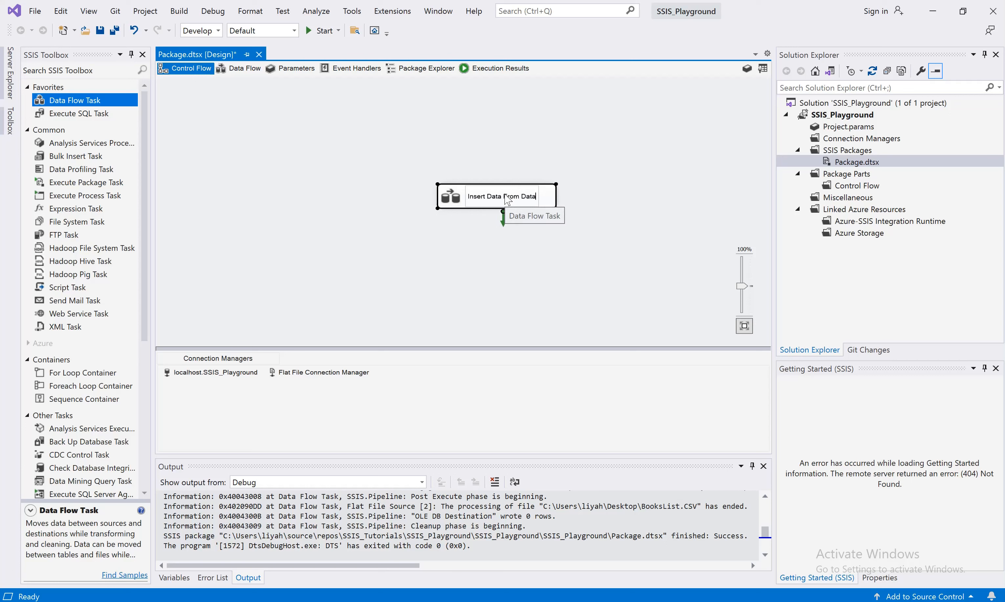
{"action": "key", "text": "BackSpace"}
{"action": "key", "text": "BackSpace"}
{"action": "key", "text": "BackSpace"}
{"action": "key", "text": "BackSpace"}
{"action": "key", "text": "BackSpace"}
{"action": "key", "text": "BackSpace"}
{"action": "key", "text": "BackSpace"}
{"action": "type", "text": "Flat File To "}
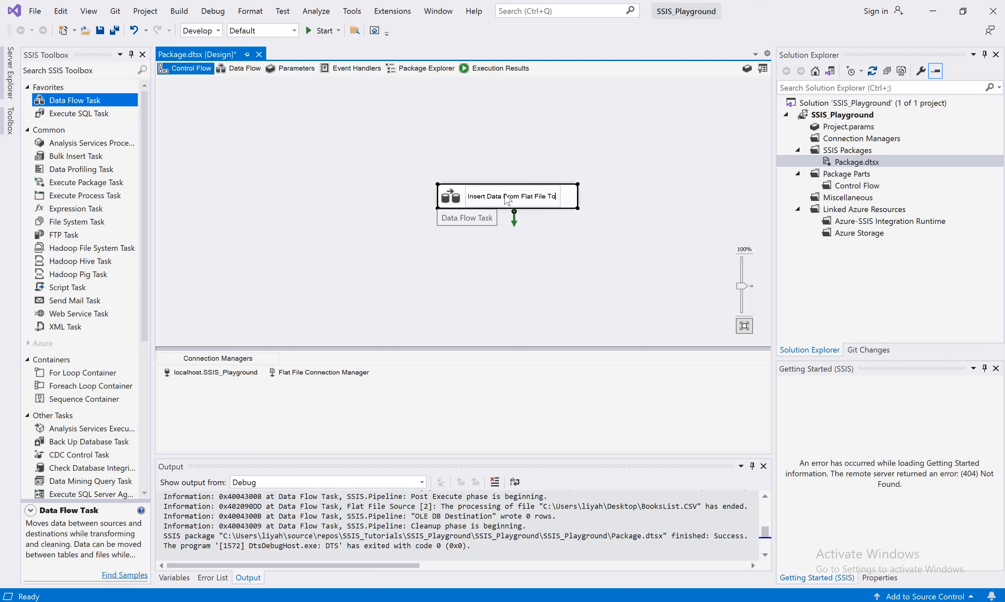
{"action": "type", "text": "SQL"}
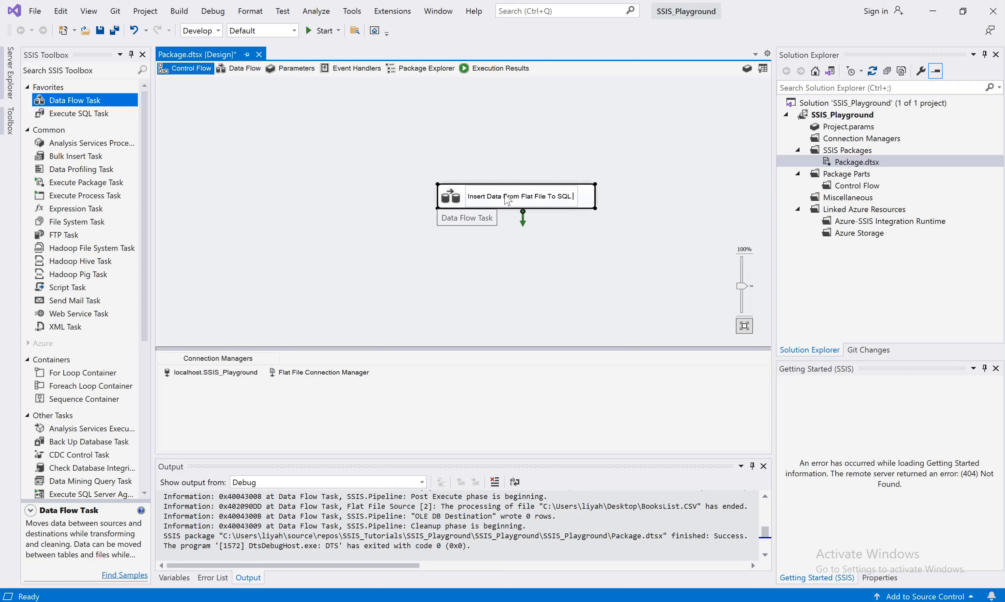
{"action": "left_click", "coordinate": [549, 253]}
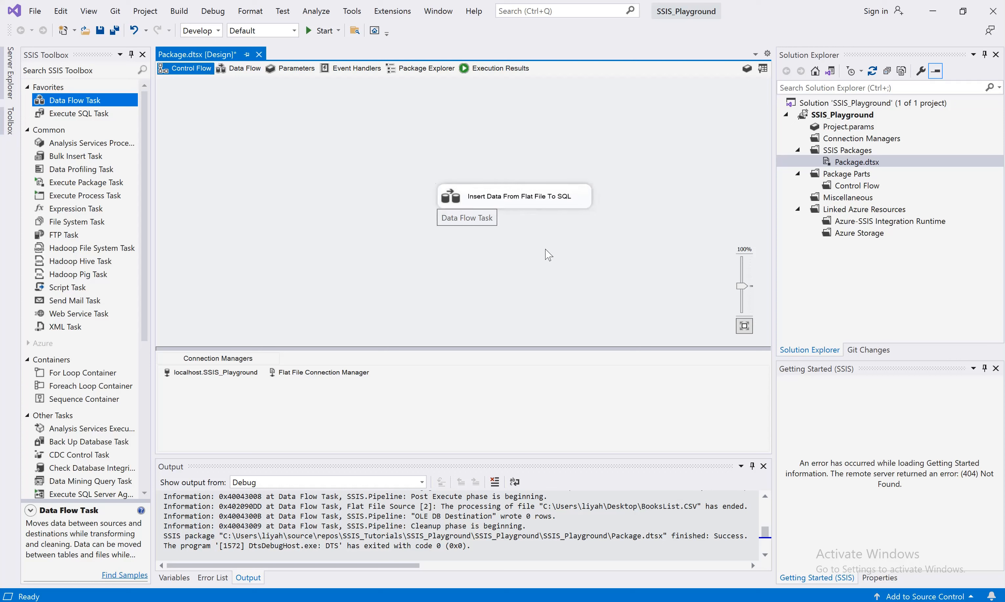
Open the task's data flow and add a Flat File Source and an OLE DB Destination to it
{"action": "double_click", "coordinate": [549, 206]}
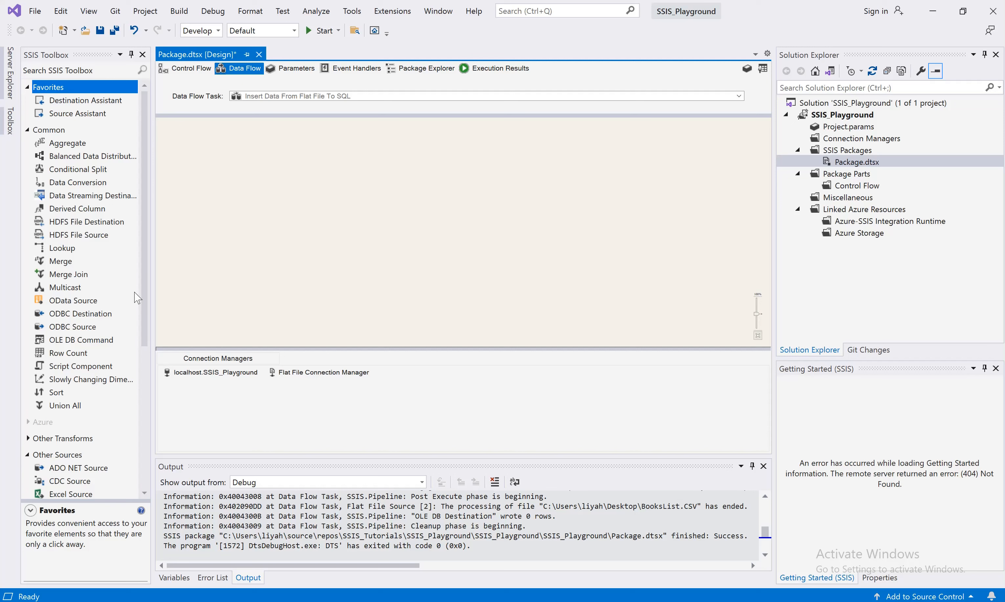
{"action": "left_click_drag", "start_coordinate": [150, 310], "coordinate": [150, 485]}
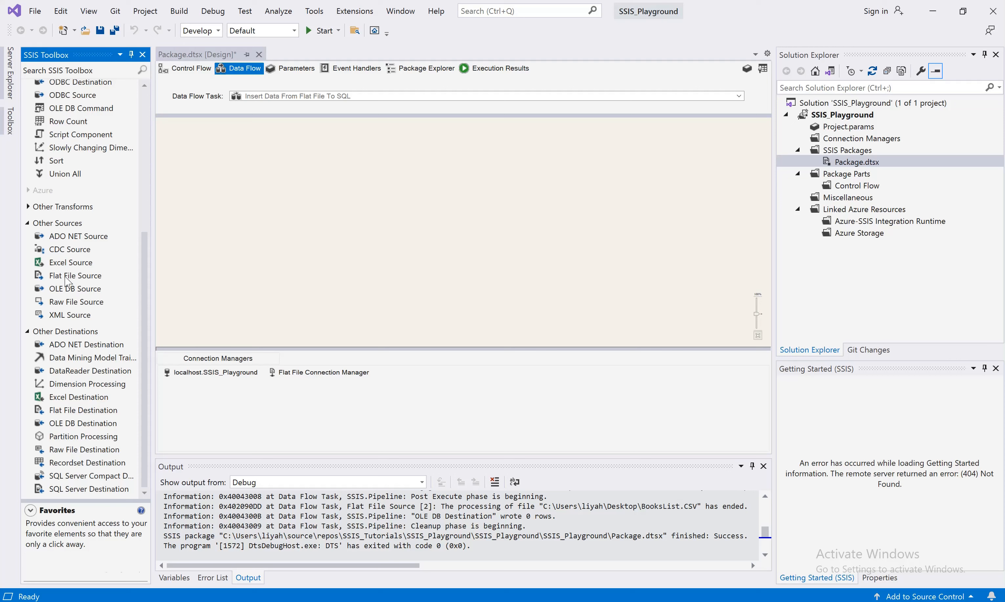
{"action": "left_click_drag", "start_coordinate": [68, 279], "coordinate": [444, 168]}
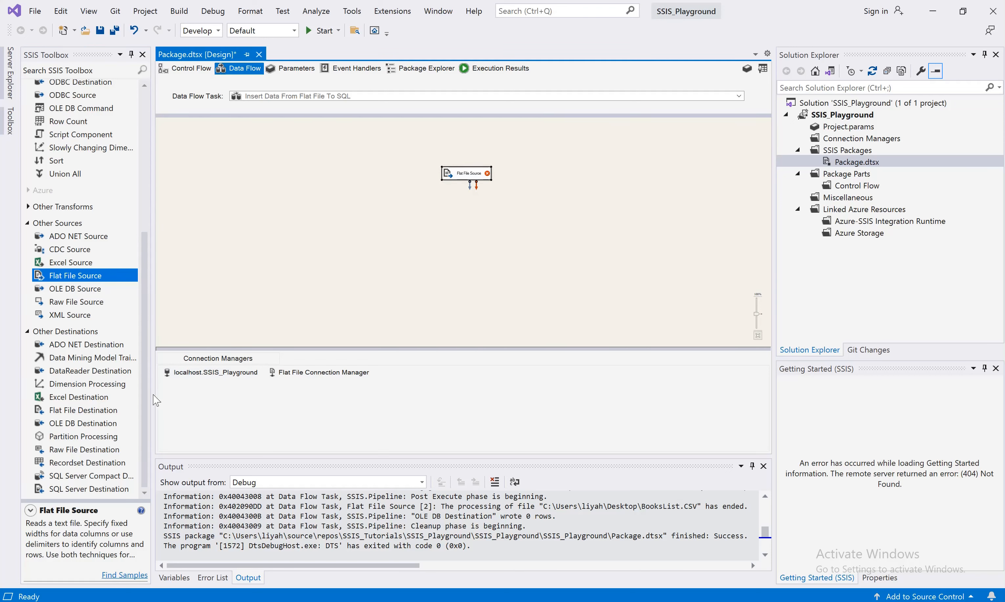
{"action": "left_click_drag", "start_coordinate": [83, 424], "coordinate": [496, 235]}
Delete both existing connection managers, the flat file one and localhost.SSIS_Playground
{"action": "right_click", "coordinate": [314, 372]}
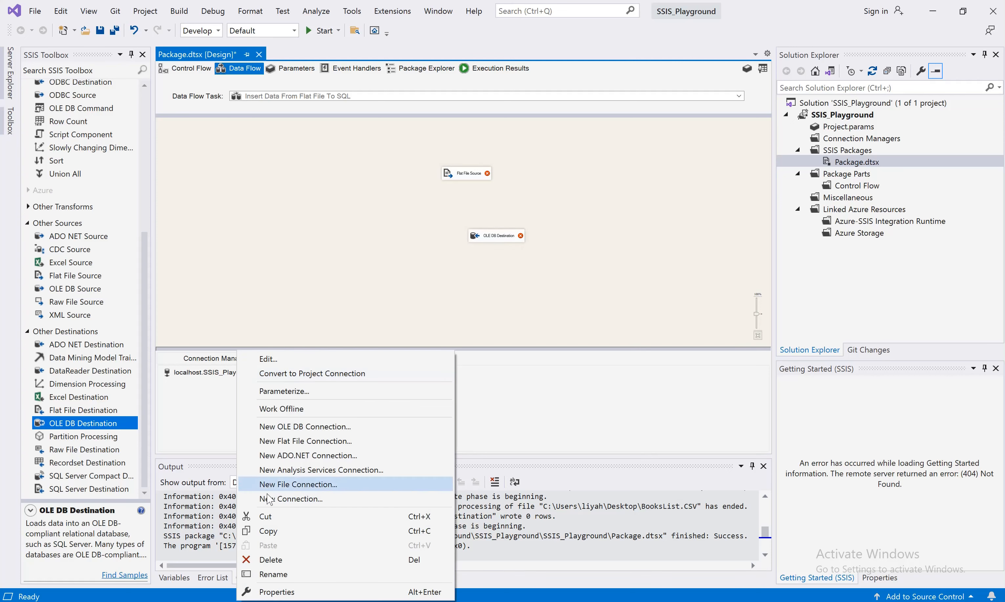
{"action": "left_click", "coordinate": [264, 562]}
{"action": "left_click", "coordinate": [195, 375]}
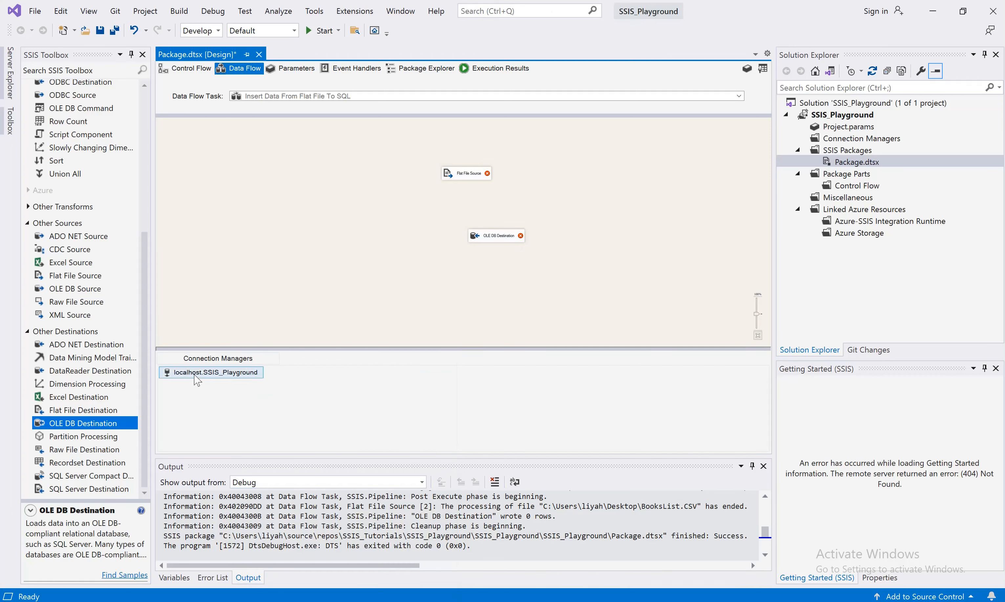
{"action": "right_click", "coordinate": [195, 376]}
{"action": "left_click", "coordinate": [216, 561]}
Reposition the Flat File Source above the OLE DB Destination on the data flow canvas
{"action": "scroll", "coordinate": [506, 245], "scroll_direction": "up", "scroll_amount": 2}
{"action": "left_click_drag", "start_coordinate": [567, 260], "coordinate": [475, 272]}
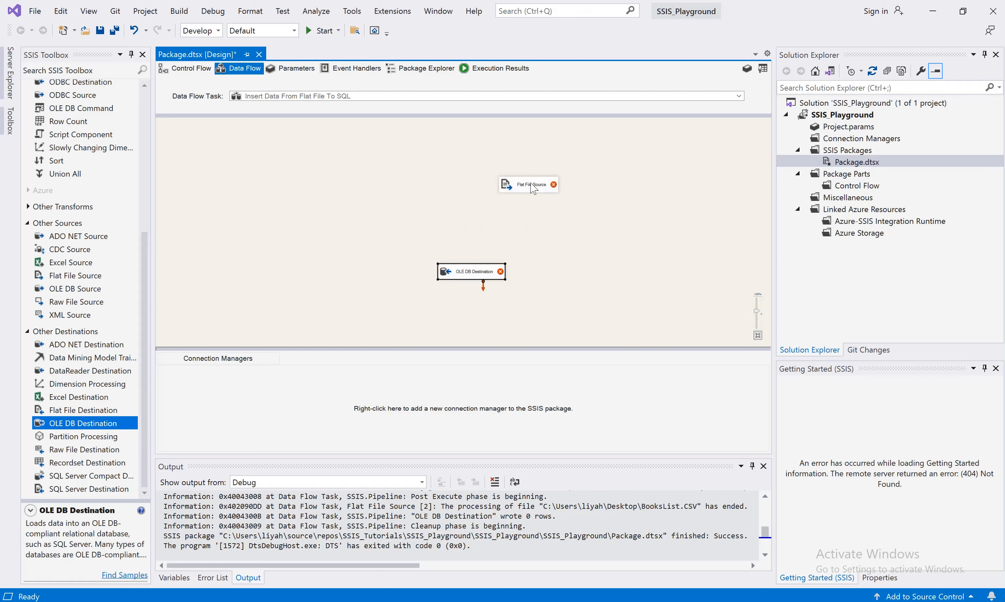
{"action": "left_click_drag", "start_coordinate": [530, 184], "coordinate": [479, 191]}
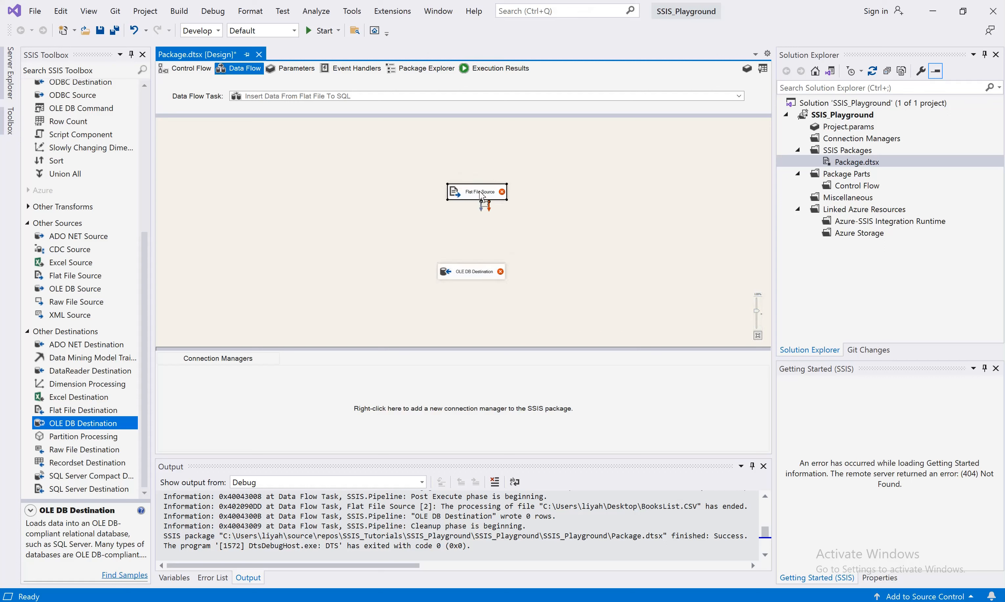
{"action": "left_click", "coordinate": [756, 313]}
{"action": "left_click_drag", "start_coordinate": [756, 311], "coordinate": [757, 308]}
In the Flat File Source editor, create a new flat file connection manager pointing to the CSV file BooksList.CSV on the Desktop
{"action": "double_click", "coordinate": [531, 204]}
{"action": "left_click", "coordinate": [689, 187]}
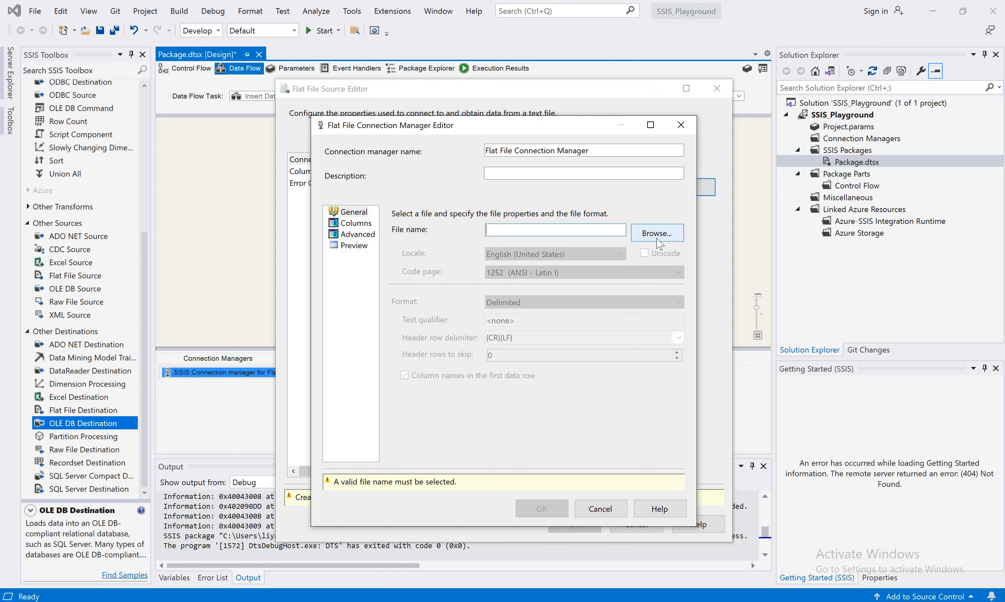
{"action": "left_click", "coordinate": [658, 239]}
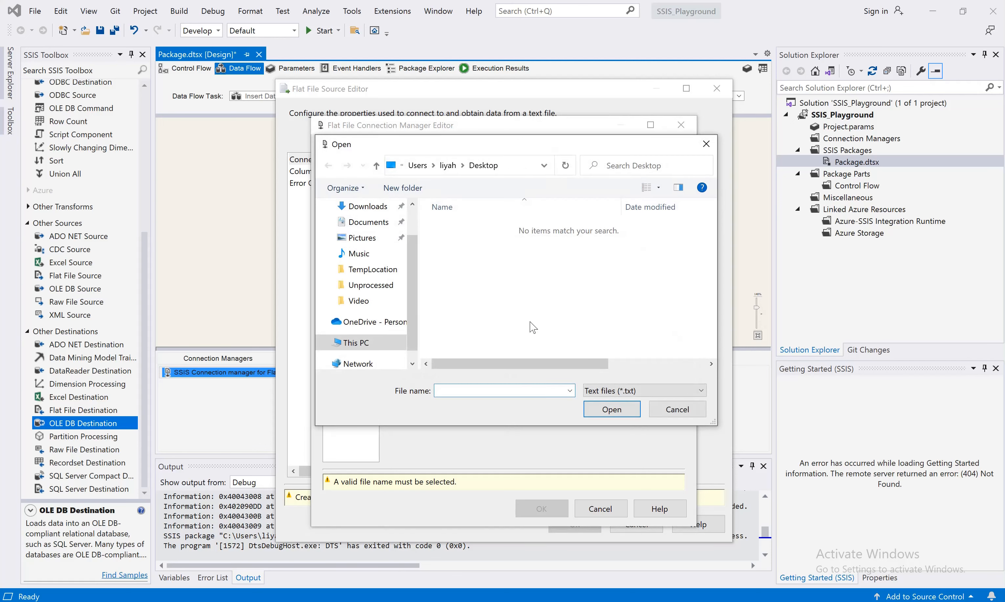
{"action": "left_click", "coordinate": [645, 390]}
{"action": "left_click", "coordinate": [612, 416]}
{"action": "left_click", "coordinate": [461, 228]}
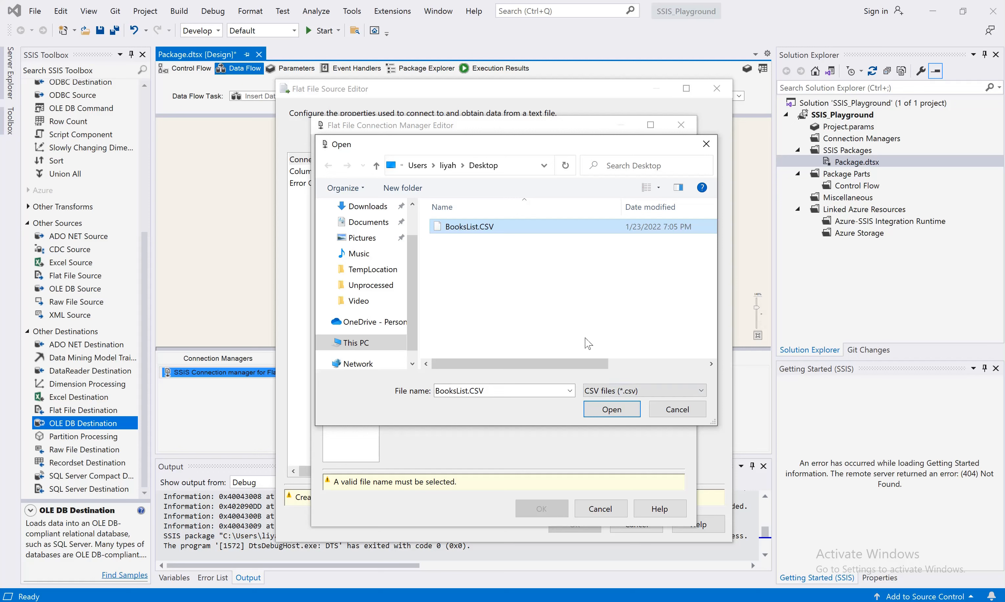
{"action": "left_click", "coordinate": [611, 413]}
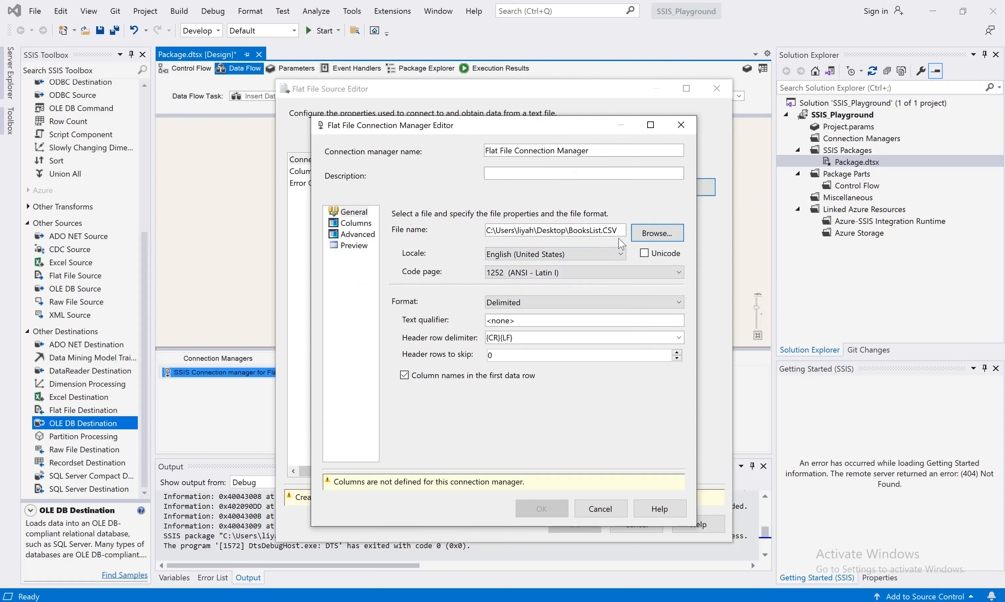
Examine the header row delimiter options in the connection manager's general settings
{"action": "left_click", "coordinate": [538, 359]}
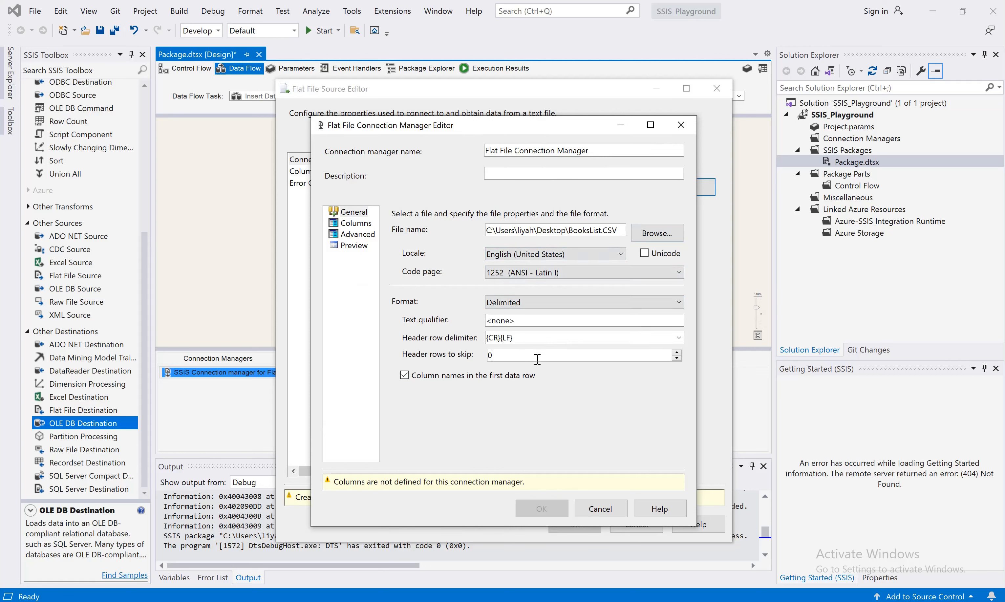
{"action": "left_click", "coordinate": [586, 341]}
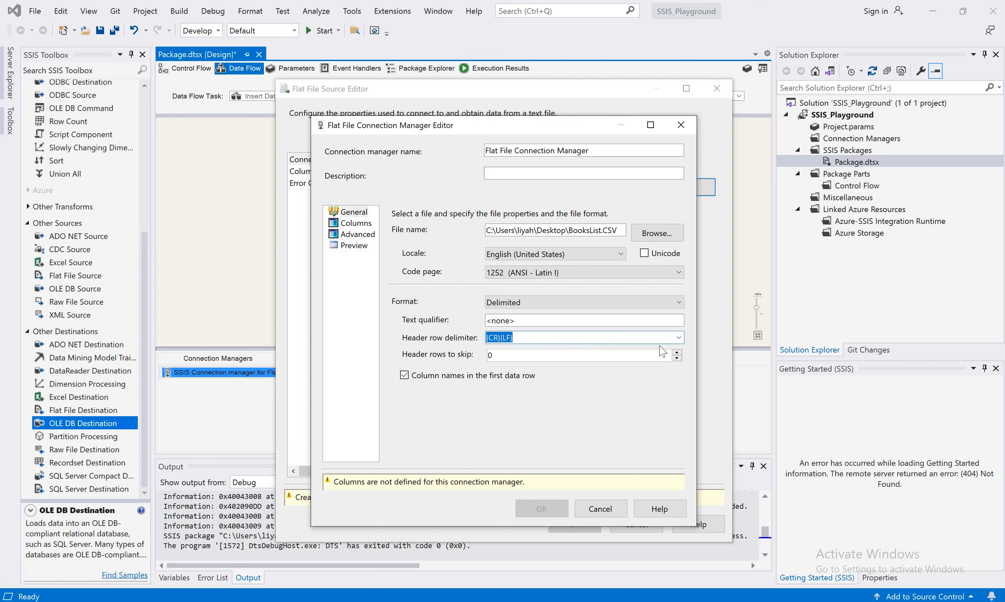
{"action": "left_click", "coordinate": [679, 338]}
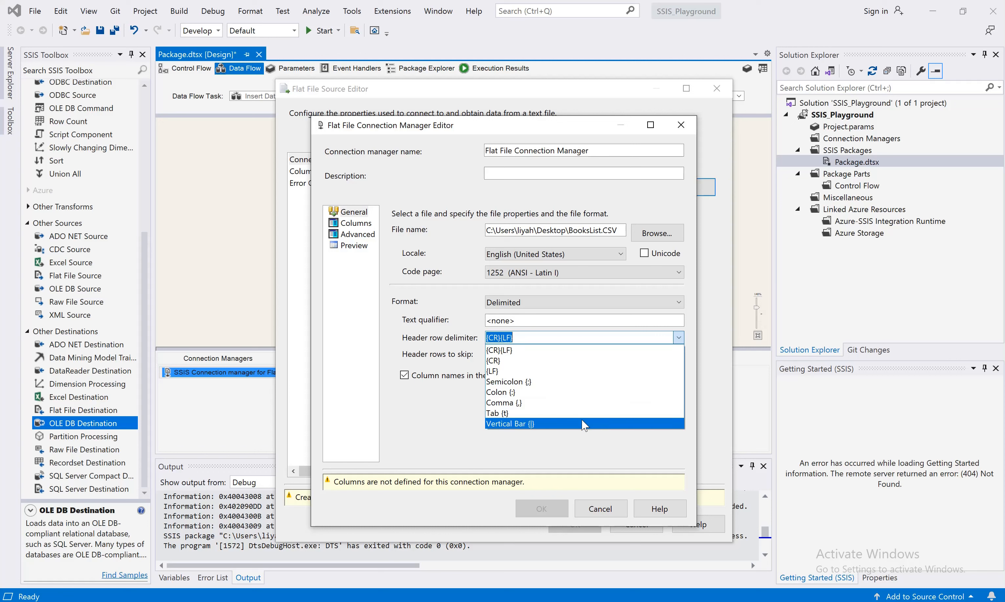
{"action": "left_click", "coordinate": [547, 338]}
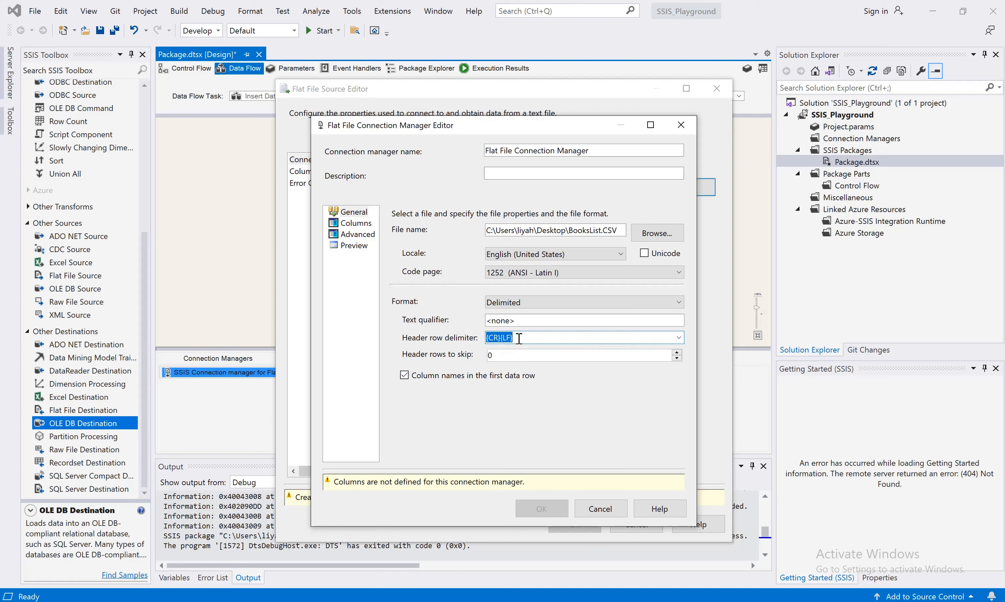
Review the column delimiter, advanced column properties and preview pages, then save the flat file connection manager
{"action": "left_click", "coordinate": [355, 223]}
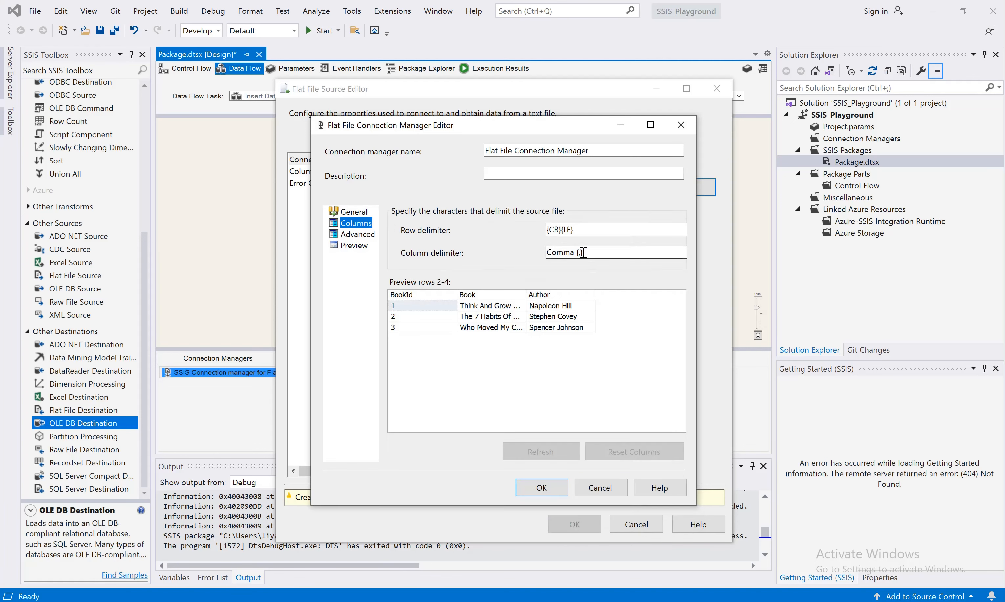
{"action": "left_click", "coordinate": [582, 252]}
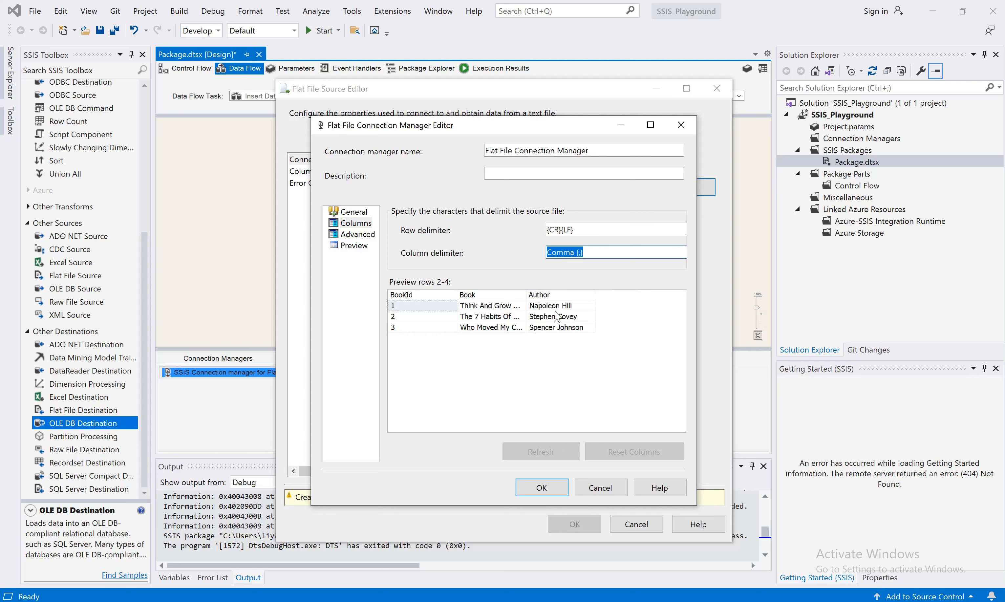
{"action": "left_click_drag", "start_coordinate": [528, 300], "coordinate": [557, 291]}
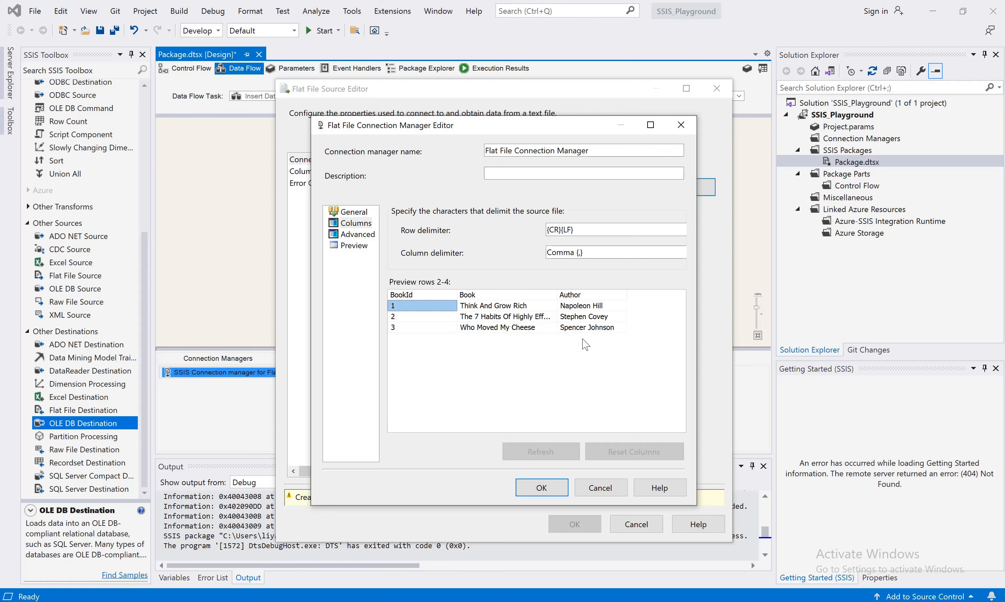
{"action": "left_click", "coordinate": [363, 235]}
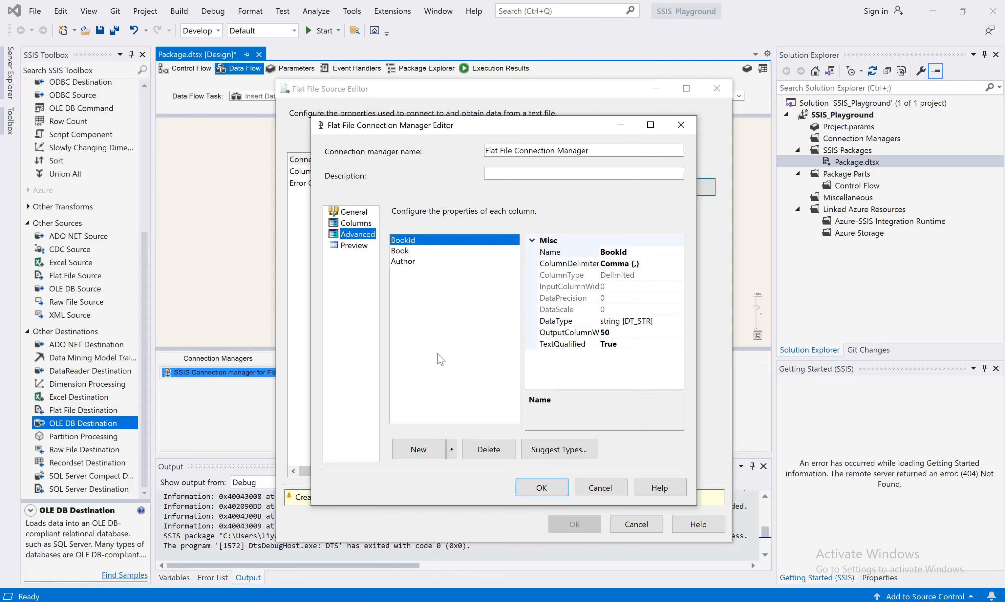
{"action": "left_click", "coordinate": [355, 246]}
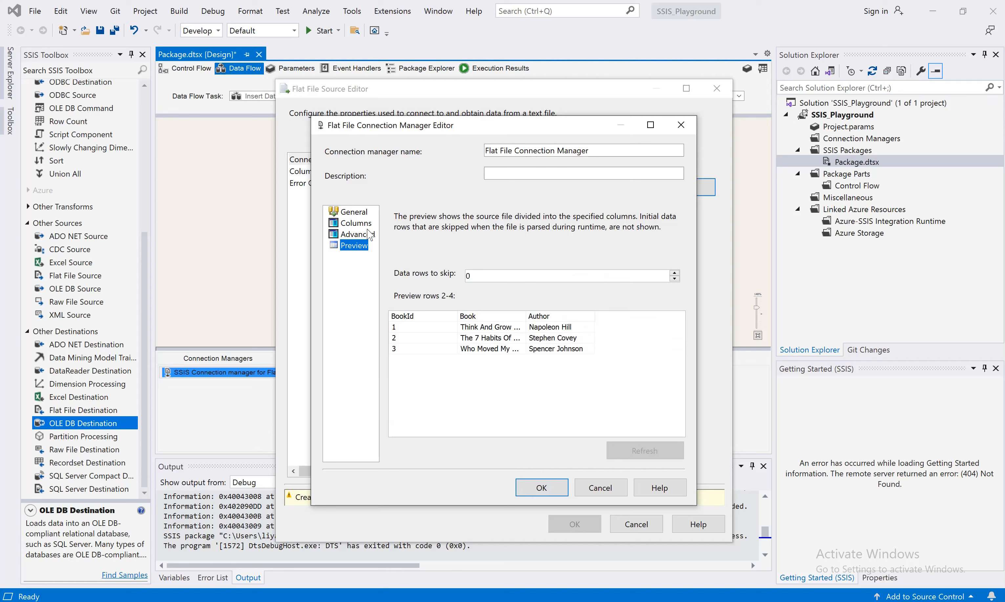
{"action": "left_click", "coordinate": [357, 213]}
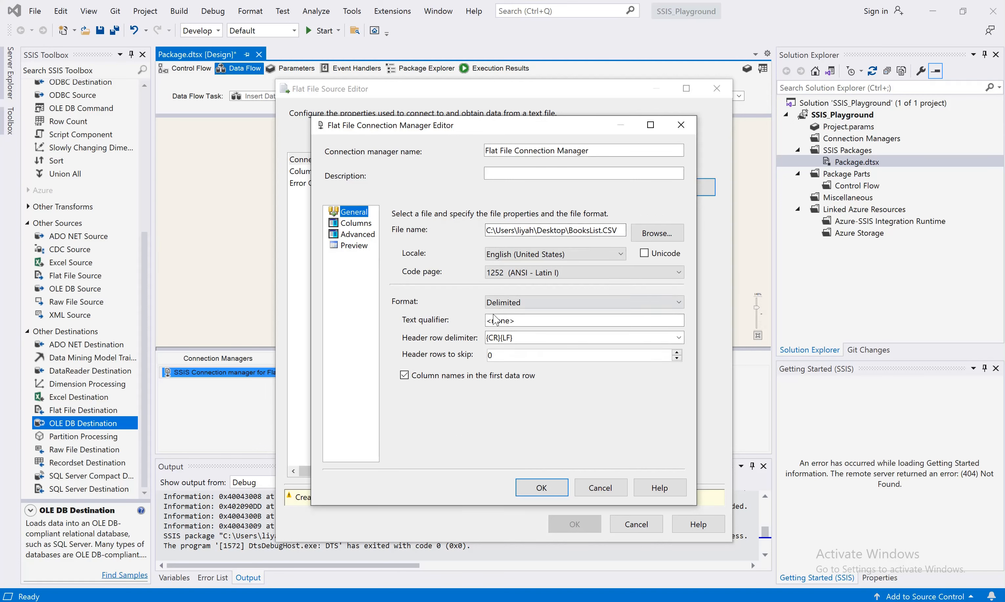
{"action": "left_click", "coordinate": [554, 496]}
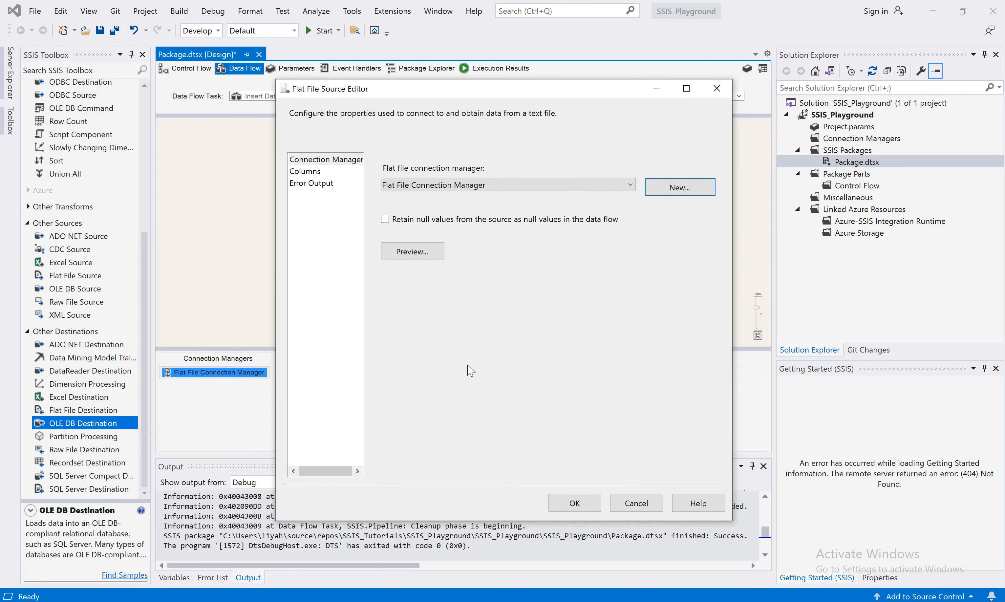
Review the Flat File Source's output columns and close its editor
{"action": "left_click", "coordinate": [296, 175]}
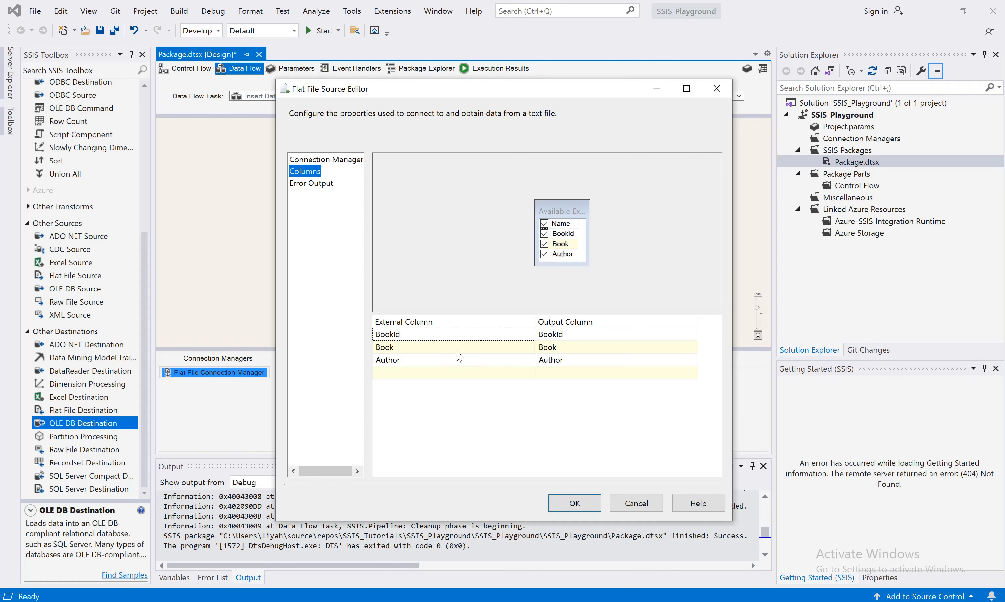
{"action": "left_click", "coordinate": [586, 512]}
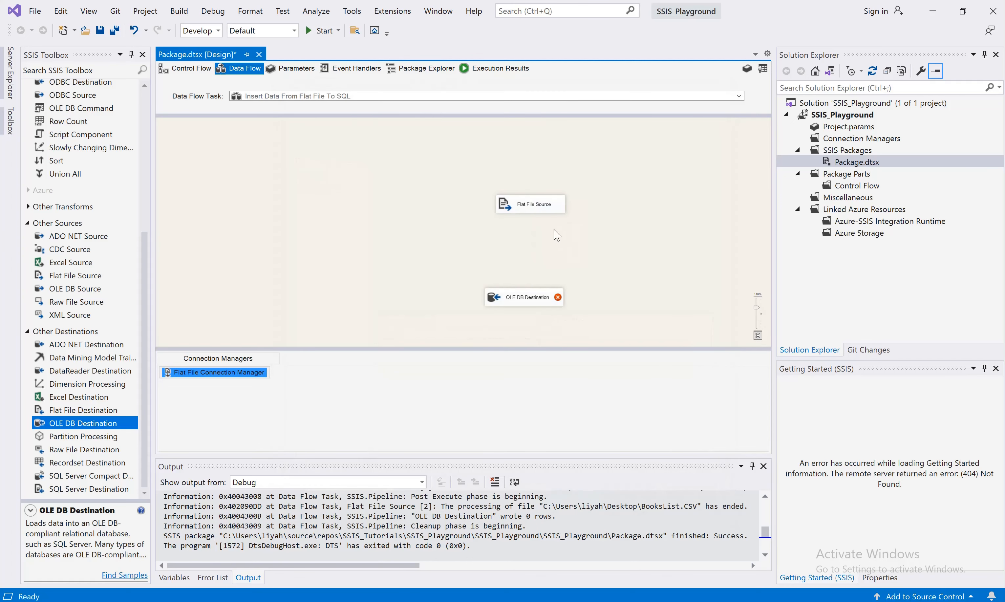
Move both components closer together and rename the OLE DB Destination as "BooksList DB"
{"action": "left_click_drag", "start_coordinate": [536, 212], "coordinate": [479, 207]}
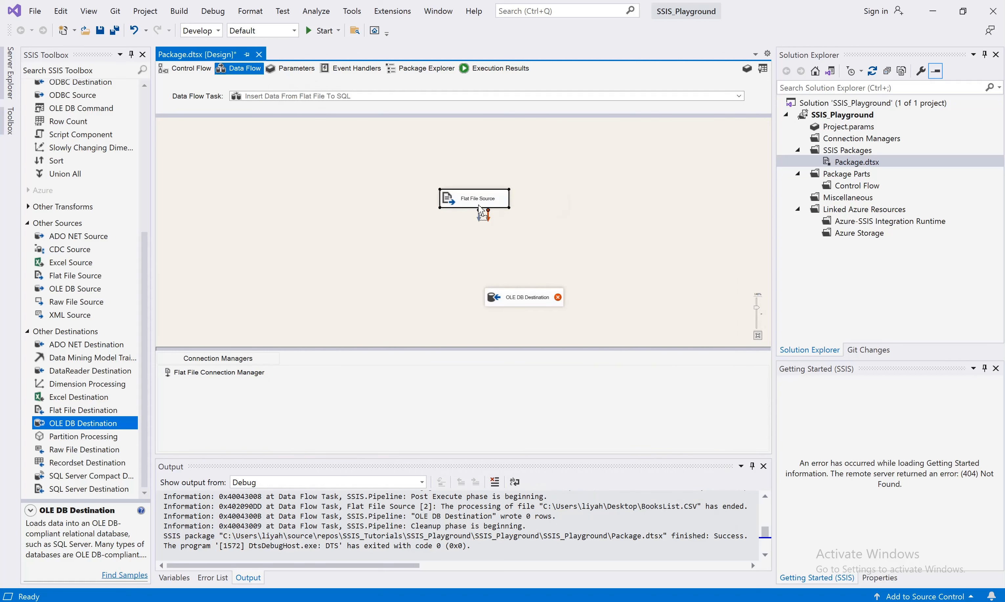
{"action": "left_click_drag", "start_coordinate": [519, 303], "coordinate": [479, 280]}
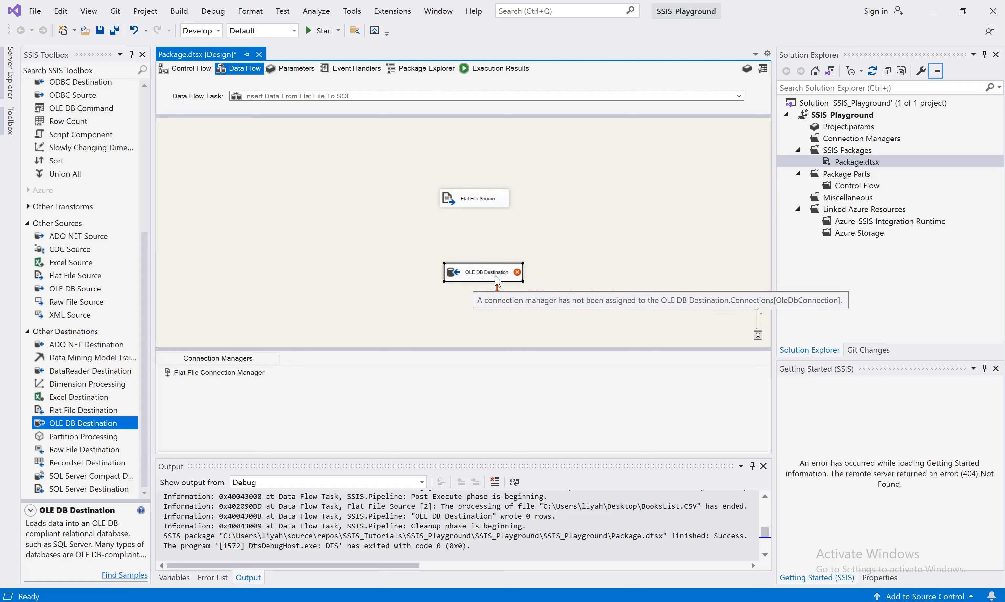
{"action": "left_click", "coordinate": [491, 276]}
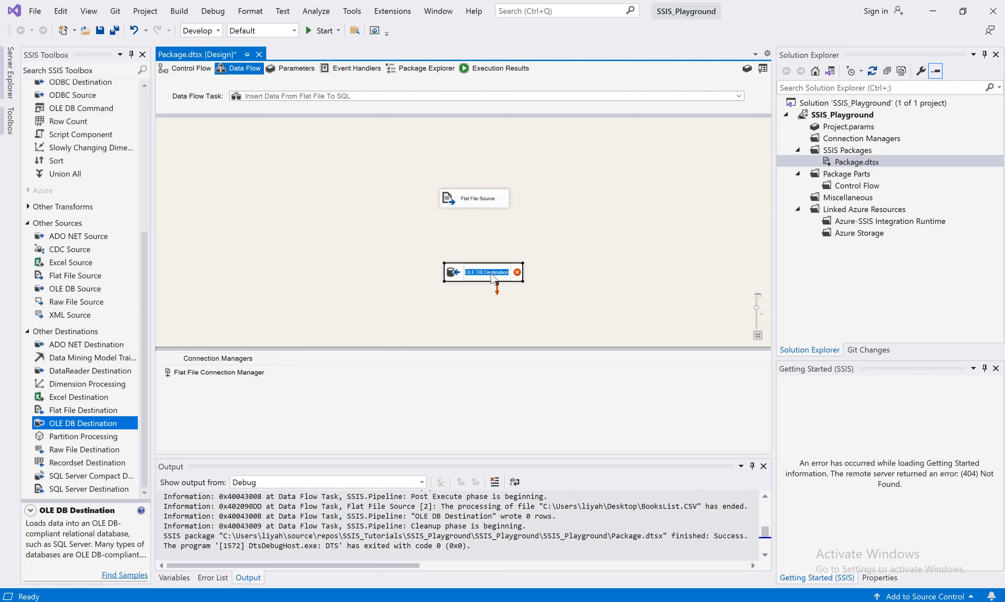
{"action": "type", "text": "Book"}
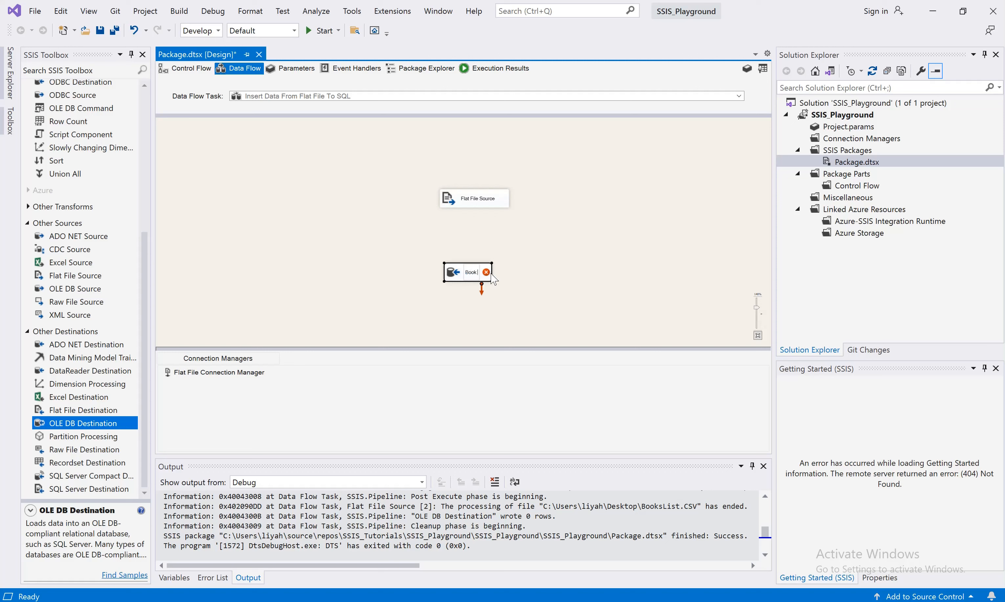
{"action": "type", "text": "sList DB"}
{"action": "left_click", "coordinate": [481, 306]}
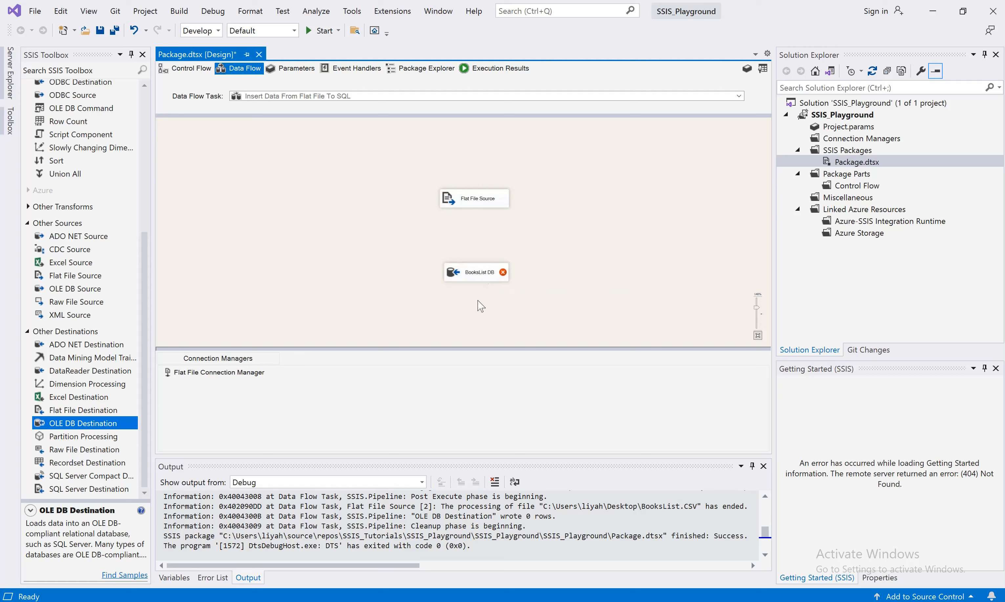
{"action": "right_click", "coordinate": [476, 276]}
{"action": "left_click", "coordinate": [508, 286]}
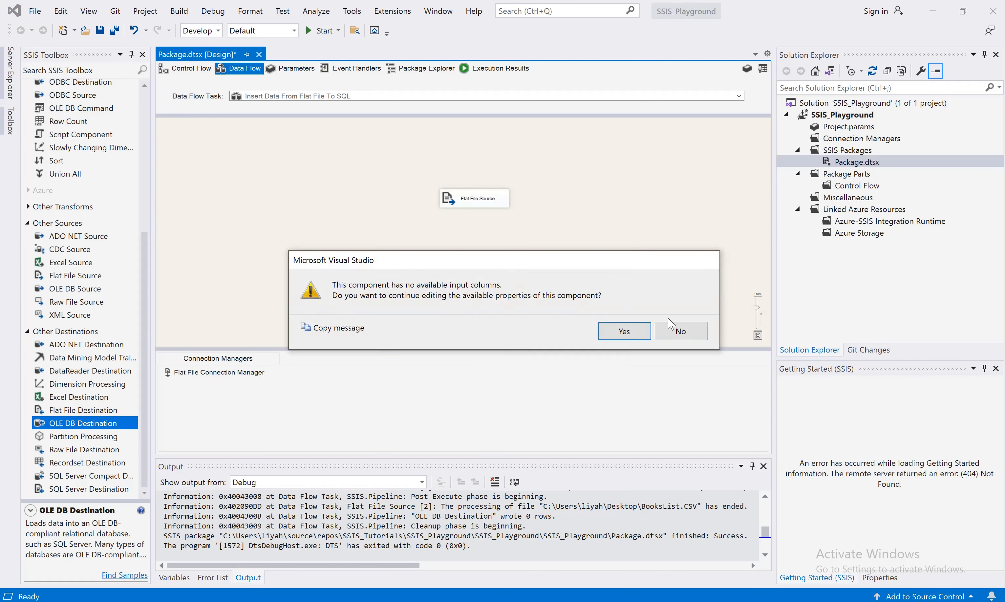
{"action": "left_click", "coordinate": [680, 332]}
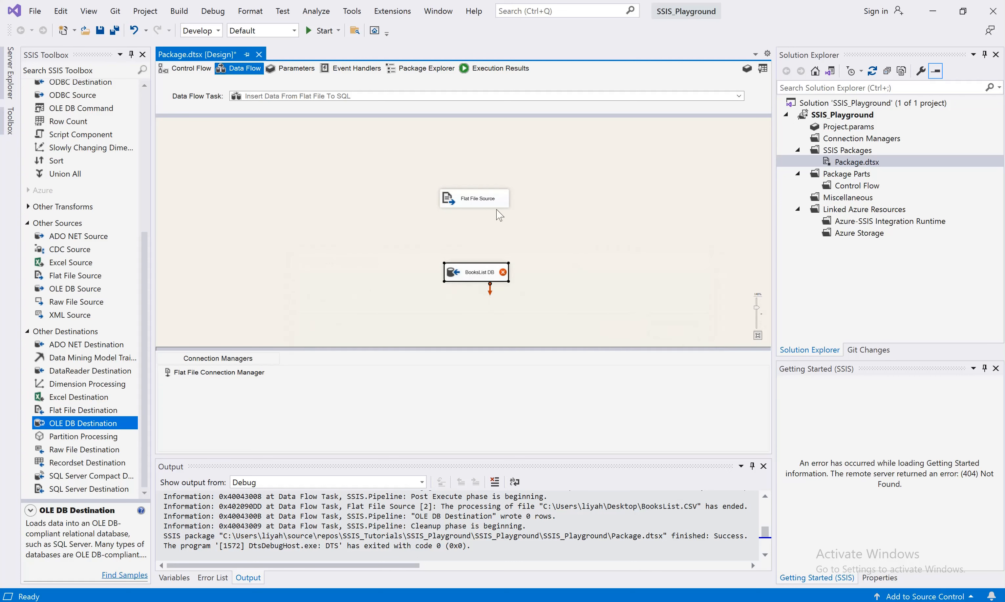
Connect the Flat File Source's data path to the BooksList DB destination
{"action": "left_click", "coordinate": [478, 199]}
{"action": "left_click_drag", "start_coordinate": [478, 217], "coordinate": [480, 277]}
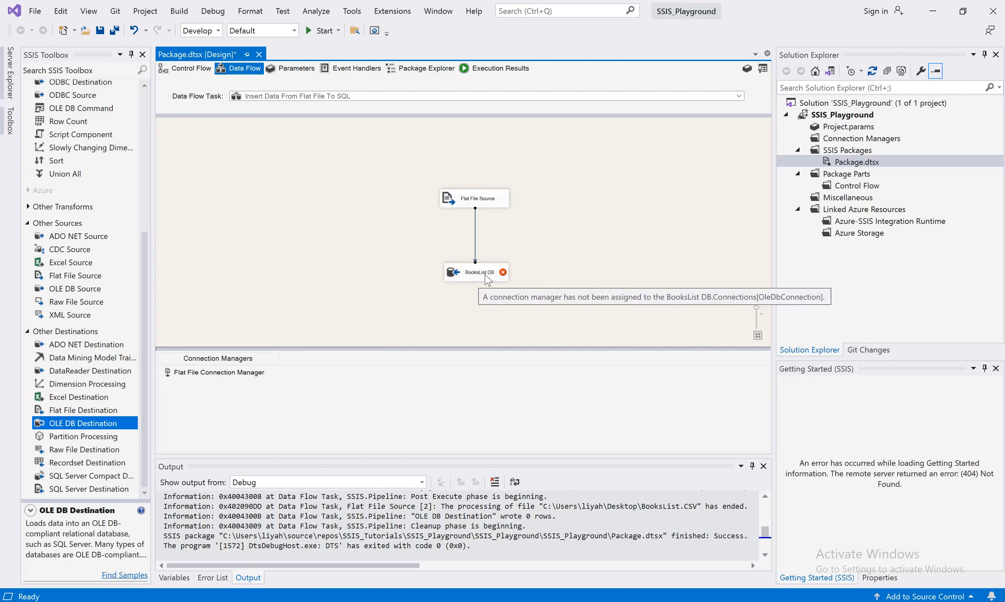
Open the BooksList DB destination editor and delete the existing localhost.SSIS_Playground data connection
{"action": "right_click", "coordinate": [476, 276]}
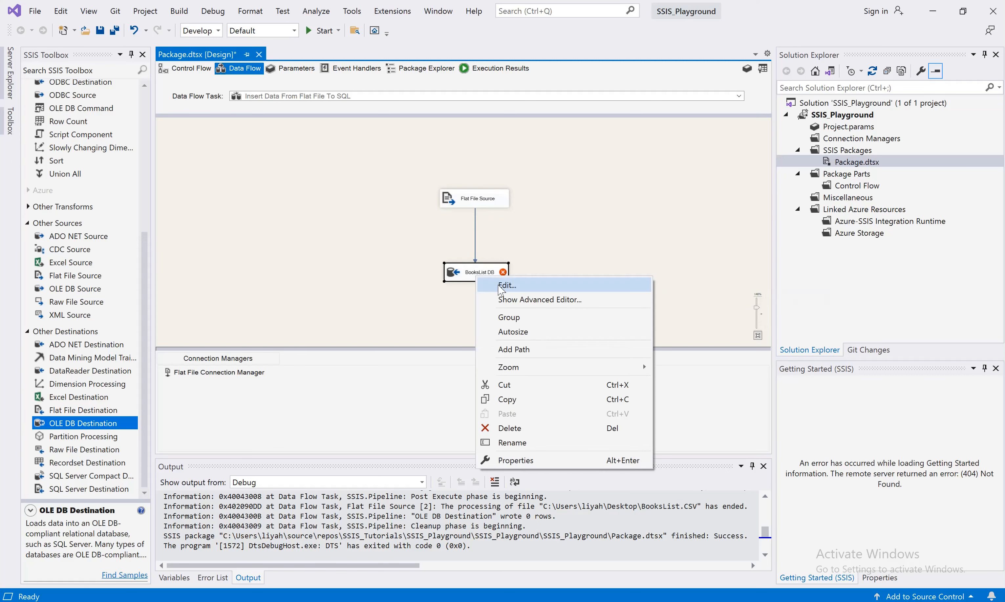
{"action": "left_click", "coordinate": [499, 287]}
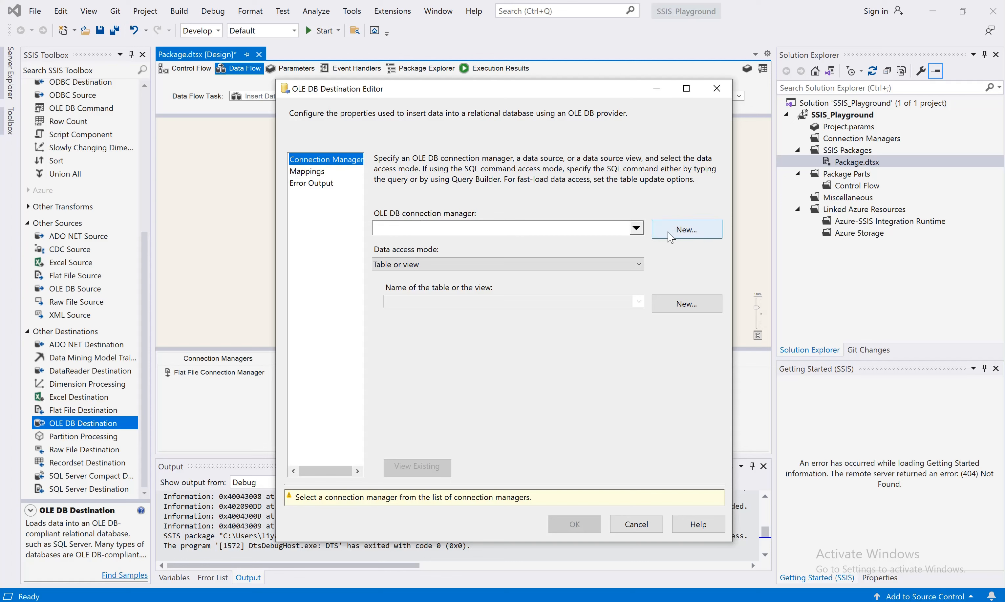
{"action": "left_click", "coordinate": [691, 239]}
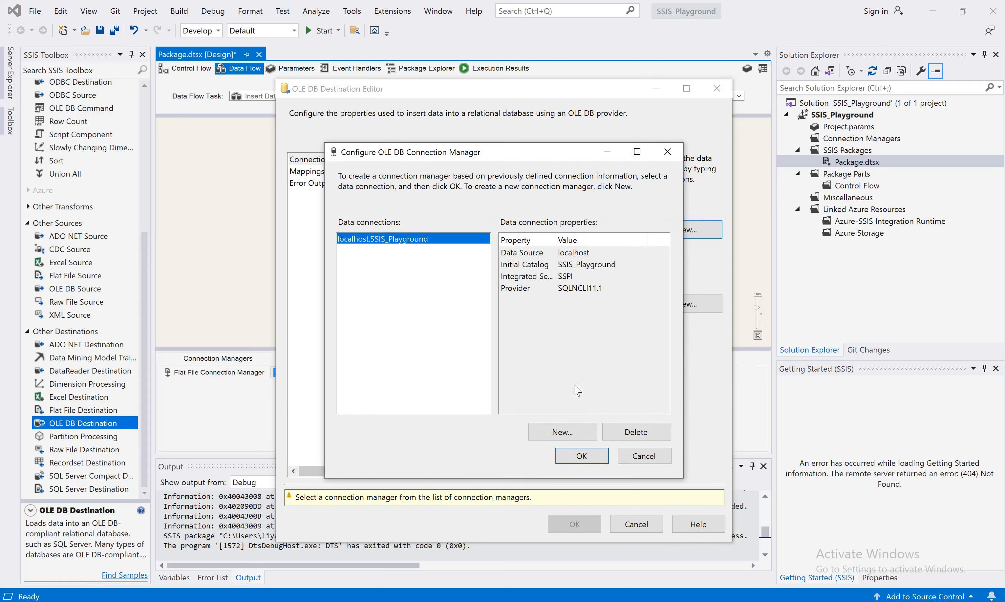
{"action": "left_click", "coordinate": [635, 435]}
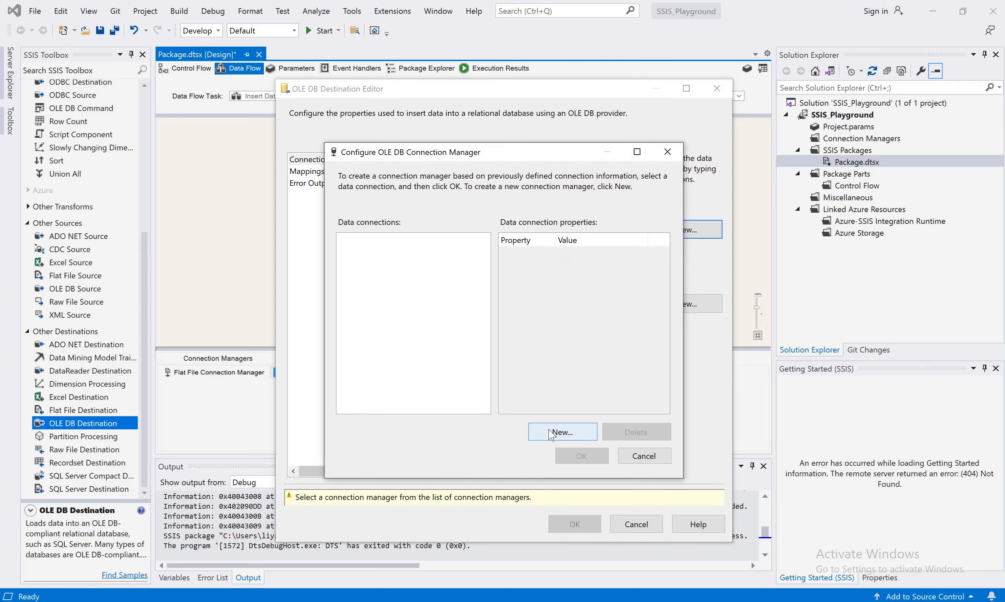
Create a new OLE DB connection to server localhost and database SSIS_Playground, test it, and apply it to the destination
{"action": "left_click", "coordinate": [565, 436]}
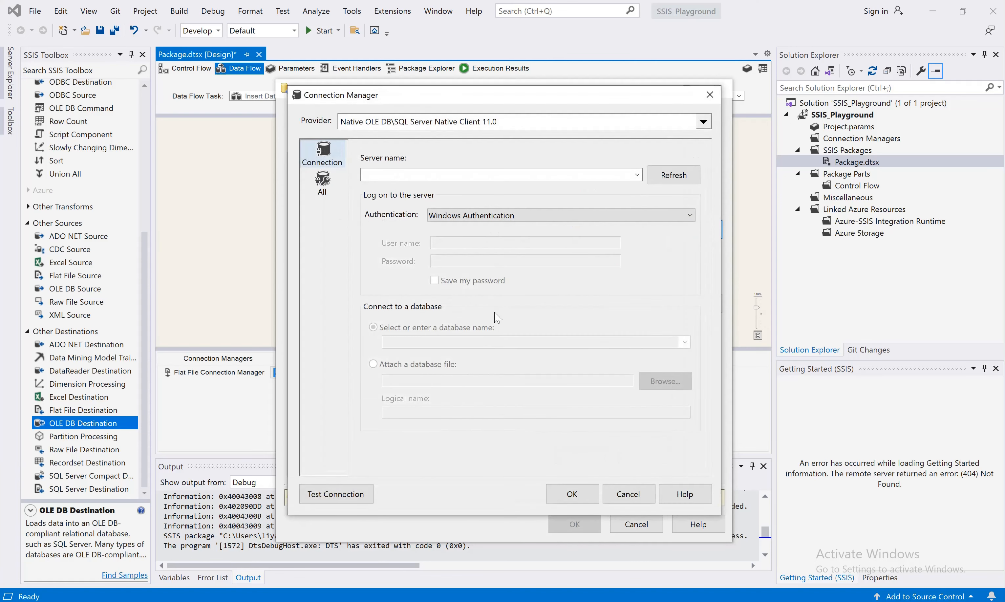
{"action": "left_click", "coordinate": [447, 178]}
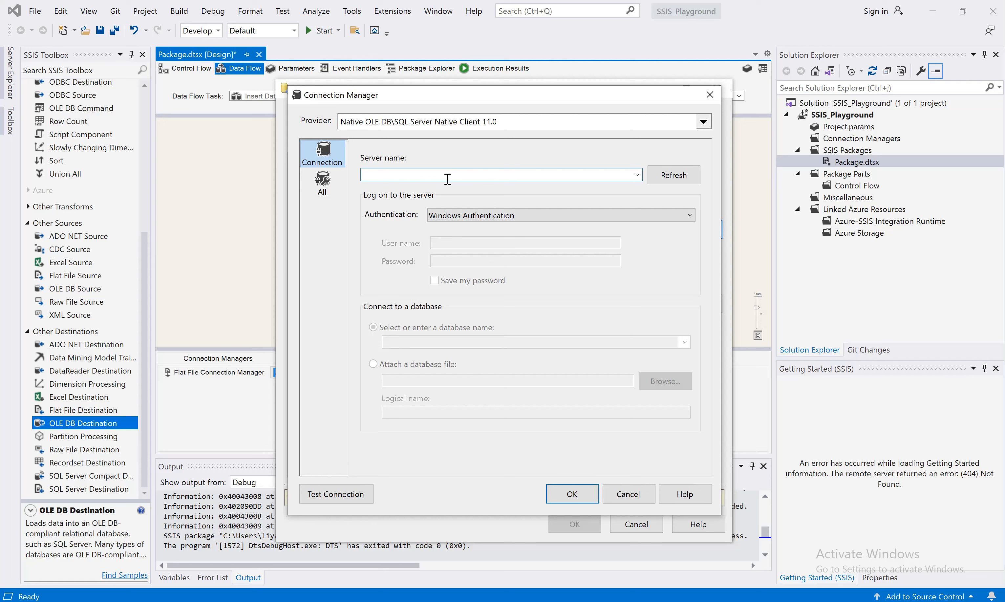
{"action": "type", "text": "localhost"}
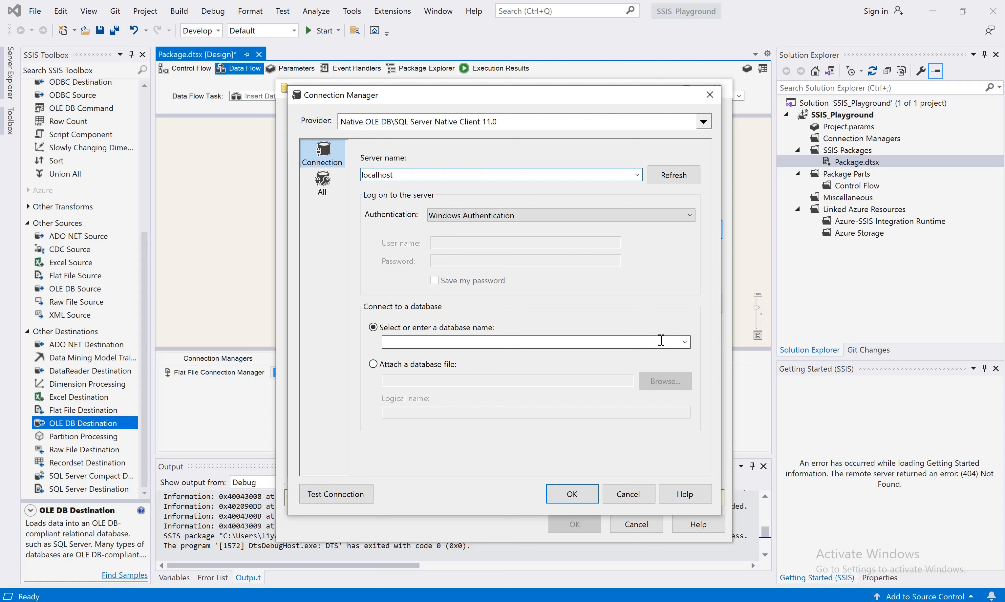
{"action": "left_click", "coordinate": [687, 345]}
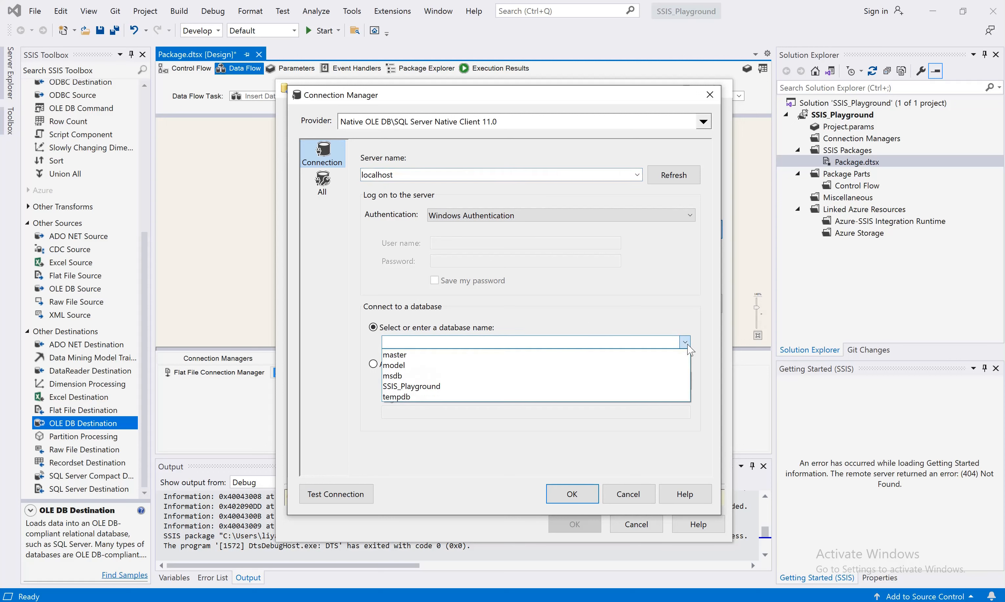
{"action": "left_click", "coordinate": [510, 388]}
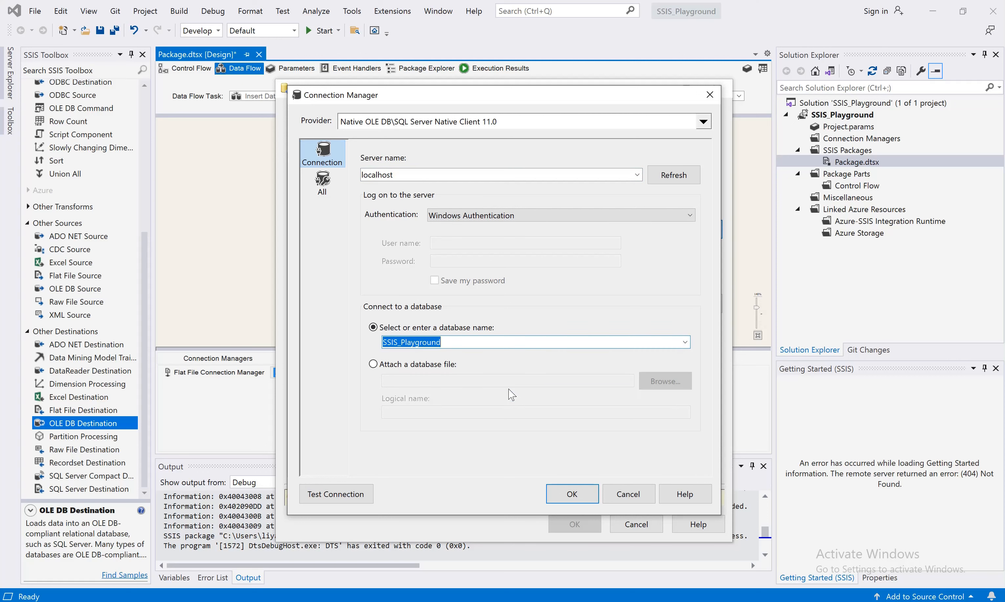
{"action": "left_click", "coordinate": [352, 497]}
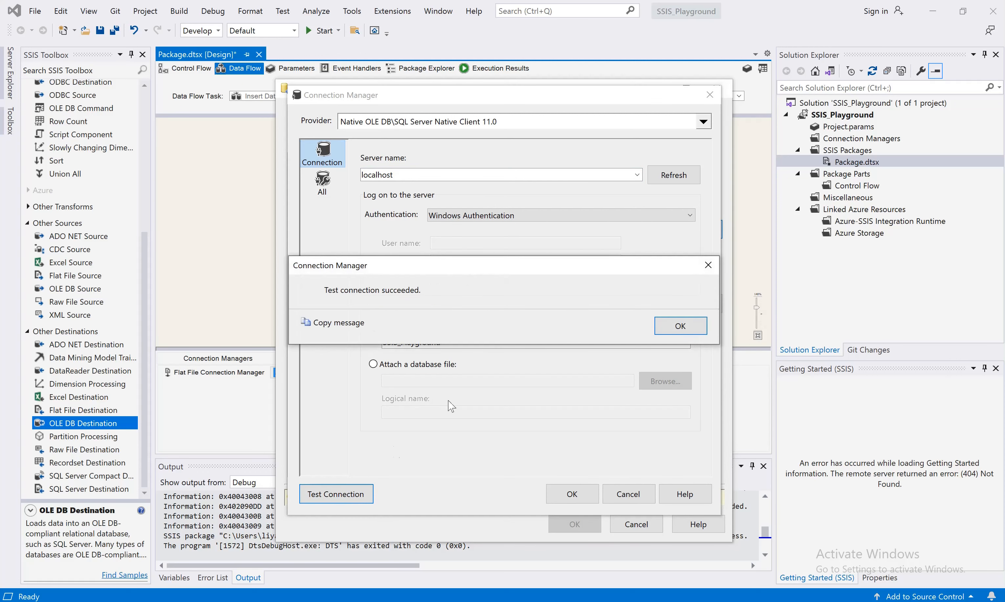
{"action": "left_click", "coordinate": [672, 326]}
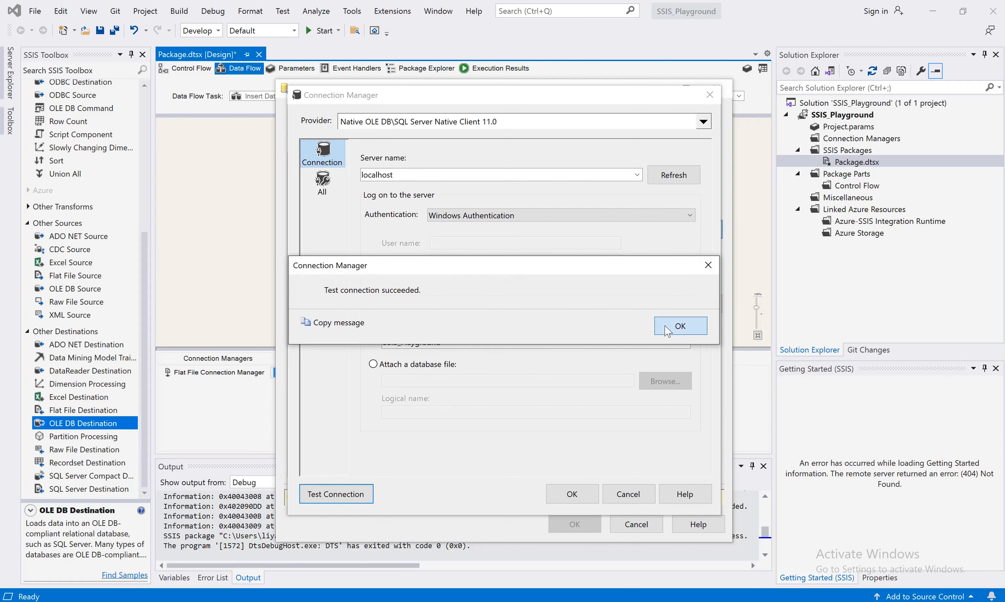
{"action": "left_click", "coordinate": [572, 494]}
{"action": "left_click", "coordinate": [582, 456]}
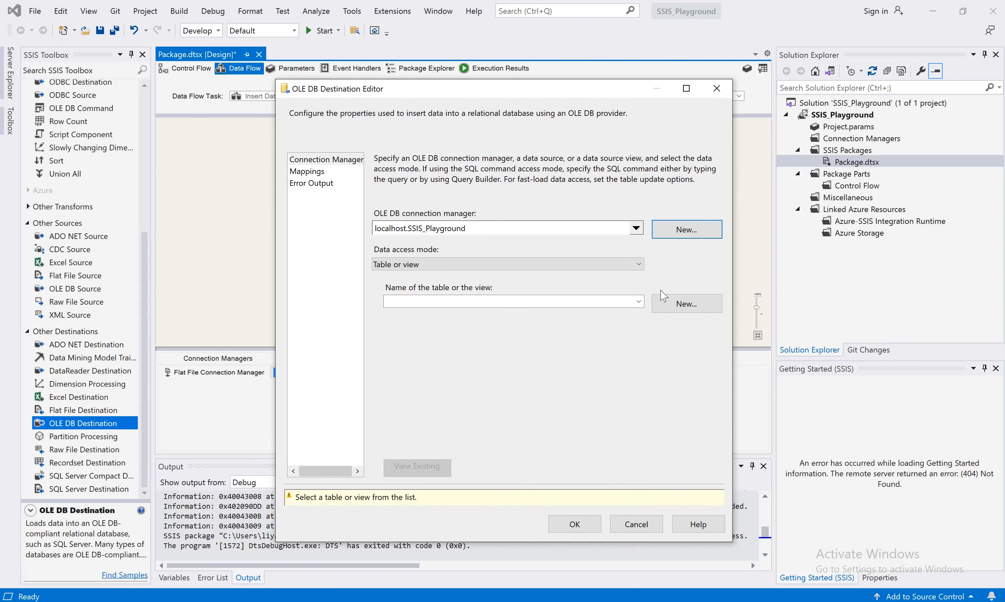
Create a new destination table named BooksList with BookId, Book and Author varchar(50) columns
{"action": "left_click", "coordinate": [639, 302]}
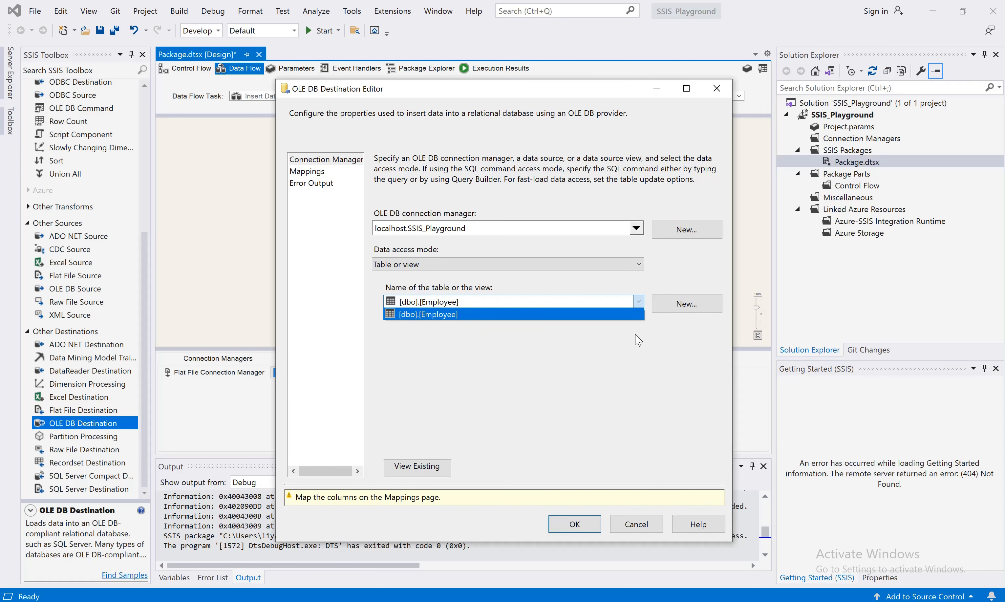
{"action": "left_click", "coordinate": [639, 363]}
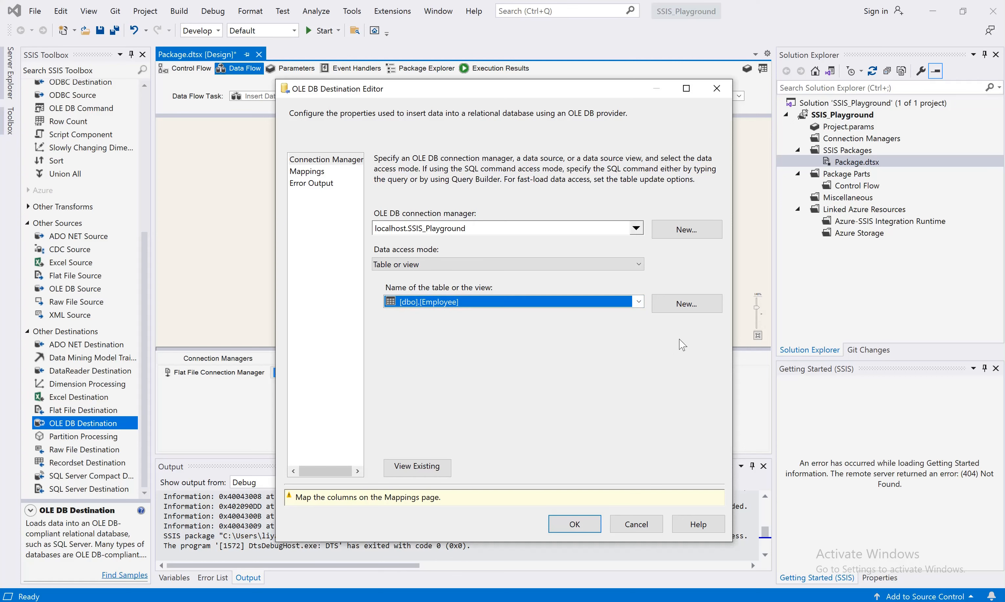
{"action": "left_click", "coordinate": [689, 306]}
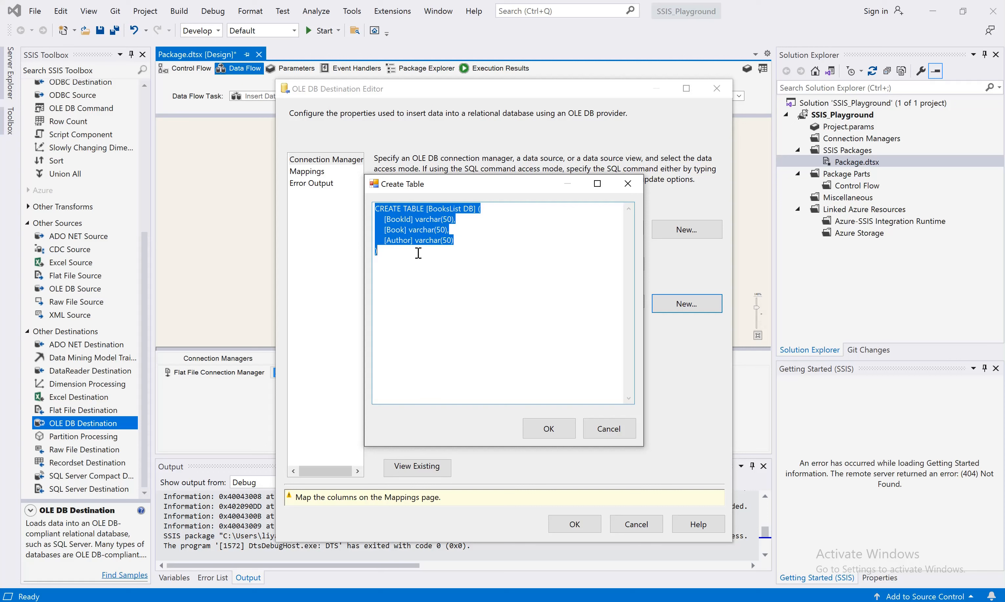
{"action": "left_click", "coordinate": [481, 231]}
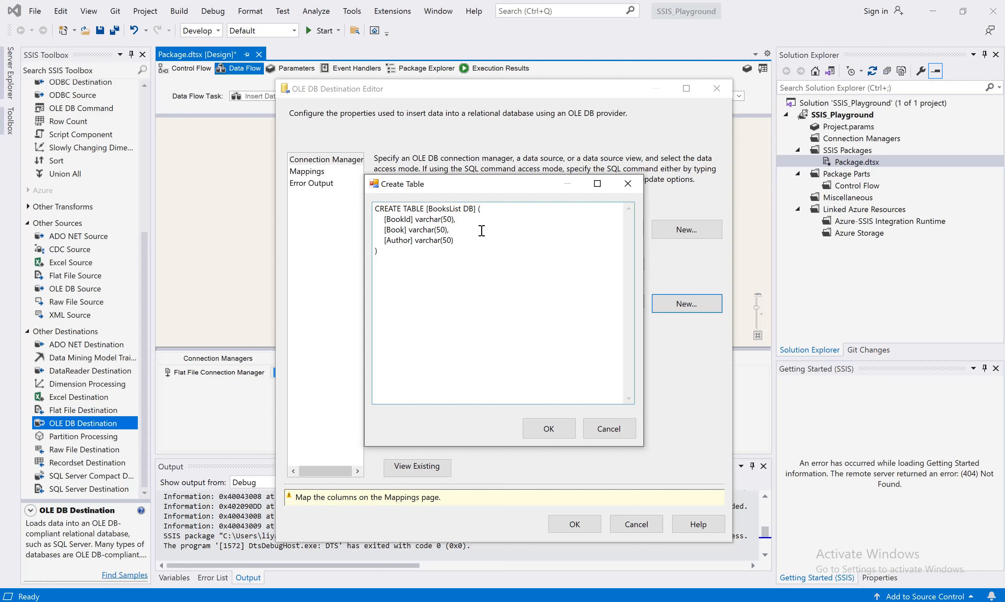
{"action": "left_click", "coordinate": [430, 208]}
{"action": "left_click_drag", "start_coordinate": [376, 220], "coordinate": [462, 240]}
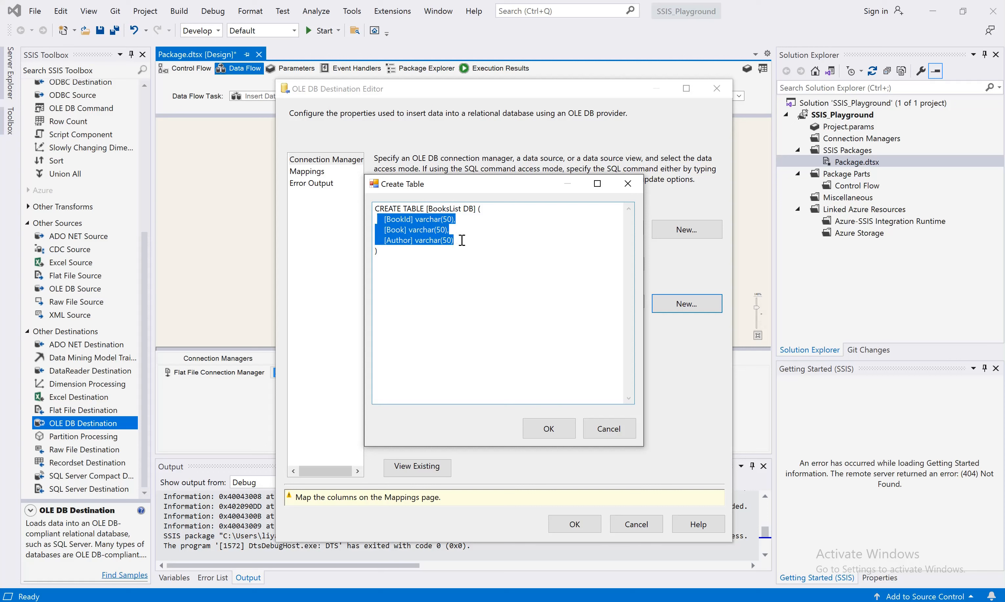
{"action": "left_click", "coordinate": [485, 231]}
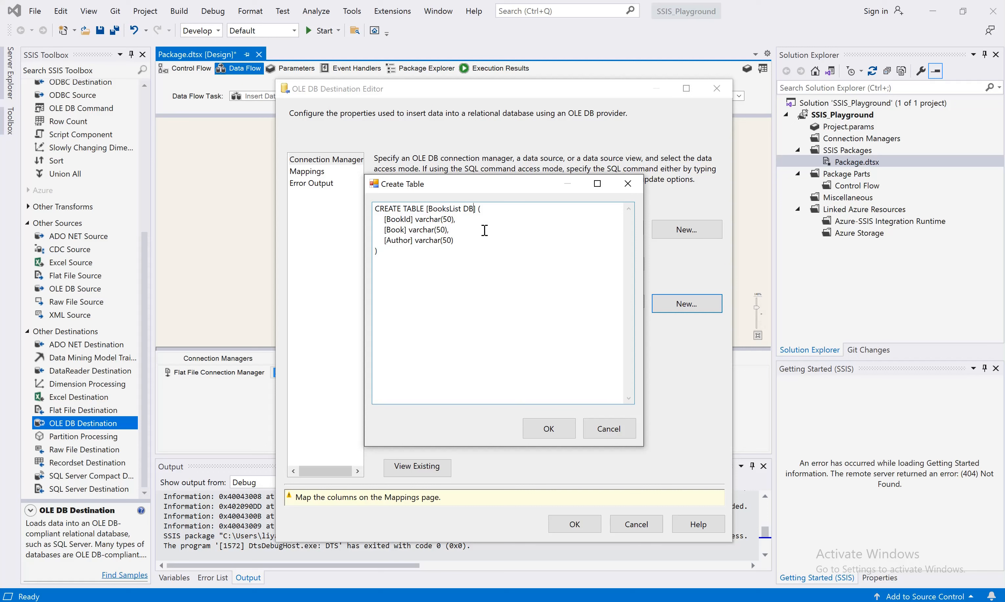
{"action": "key", "text": "BackSpace"}
{"action": "key", "text": "BackSpace"}
{"action": "key", "text": "BackSpace"}
{"action": "left_click", "coordinate": [544, 437]}
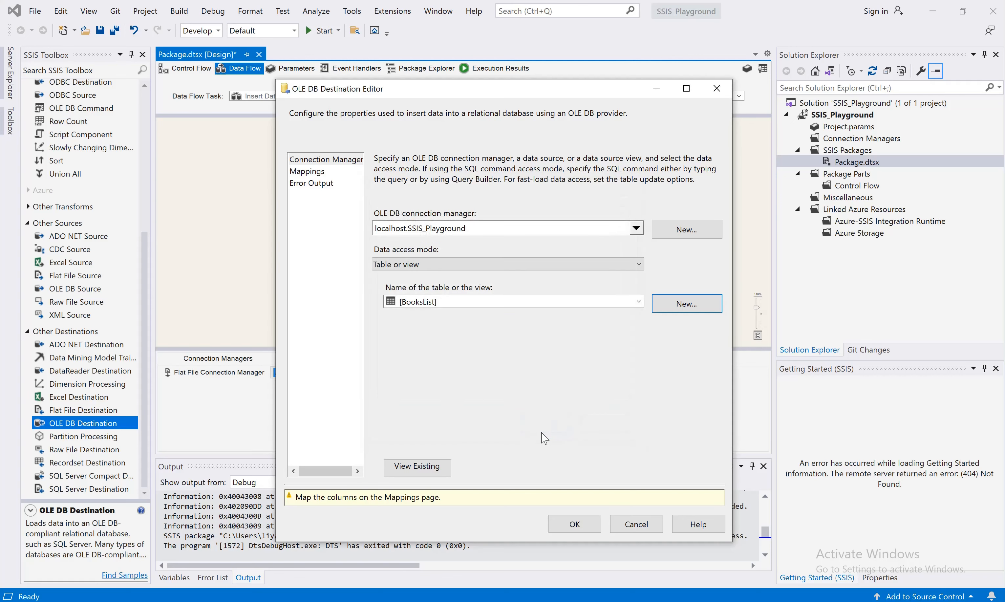
Switch to SQL Server Management Studio, refresh the SSIS_Playground tables and inspect the new BooksList table's columns
{"action": "key", "text": "alt+Tab"}
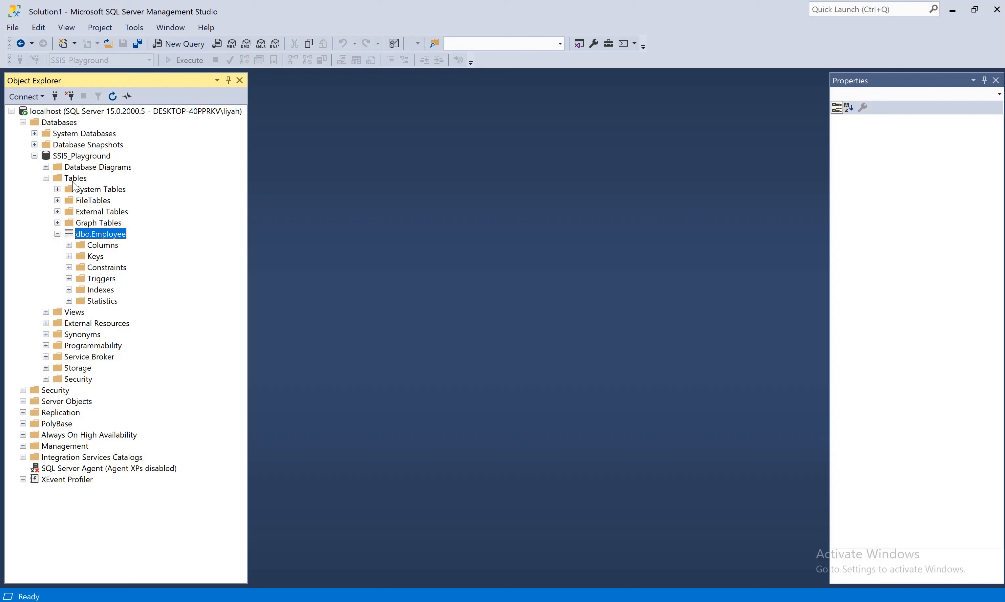
{"action": "right_click", "coordinate": [72, 178]}
{"action": "left_click", "coordinate": [96, 239]}
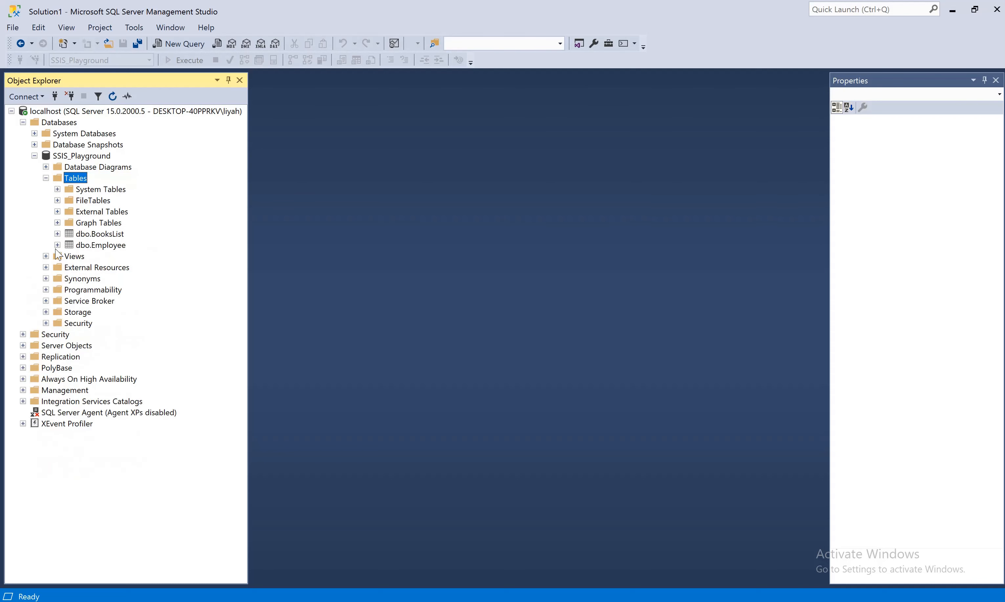
{"action": "left_click", "coordinate": [57, 234]}
{"action": "left_click", "coordinate": [69, 245]}
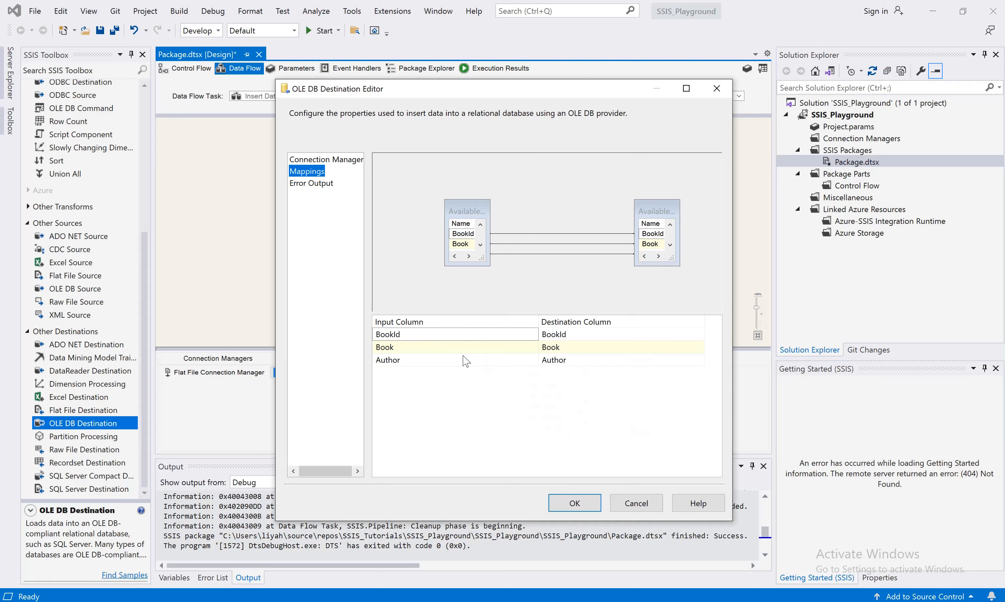
Map the BookId, Book and Author input columns to their destination columns and confirm the destination editor
{"action": "left_click", "coordinate": [496, 334]}
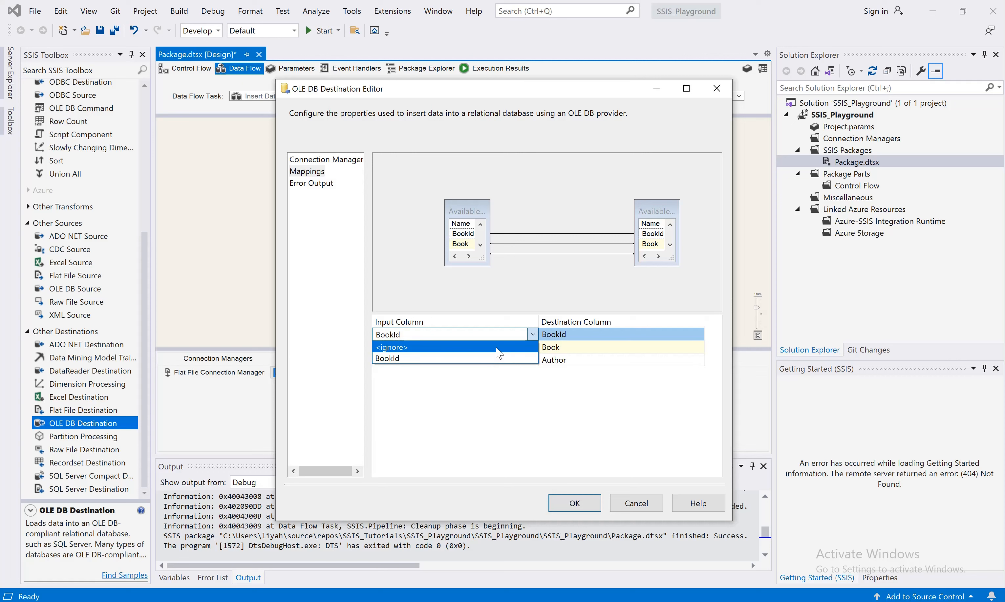
{"action": "left_click", "coordinate": [497, 349]}
{"action": "left_click", "coordinate": [532, 334]}
{"action": "left_click", "coordinate": [477, 359]}
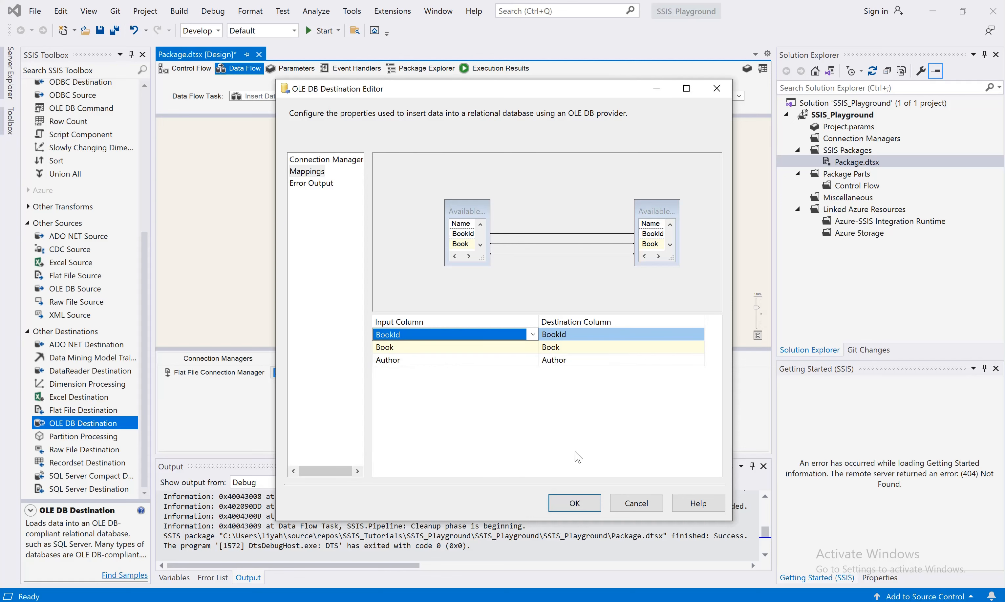
{"action": "left_click", "coordinate": [570, 510]}
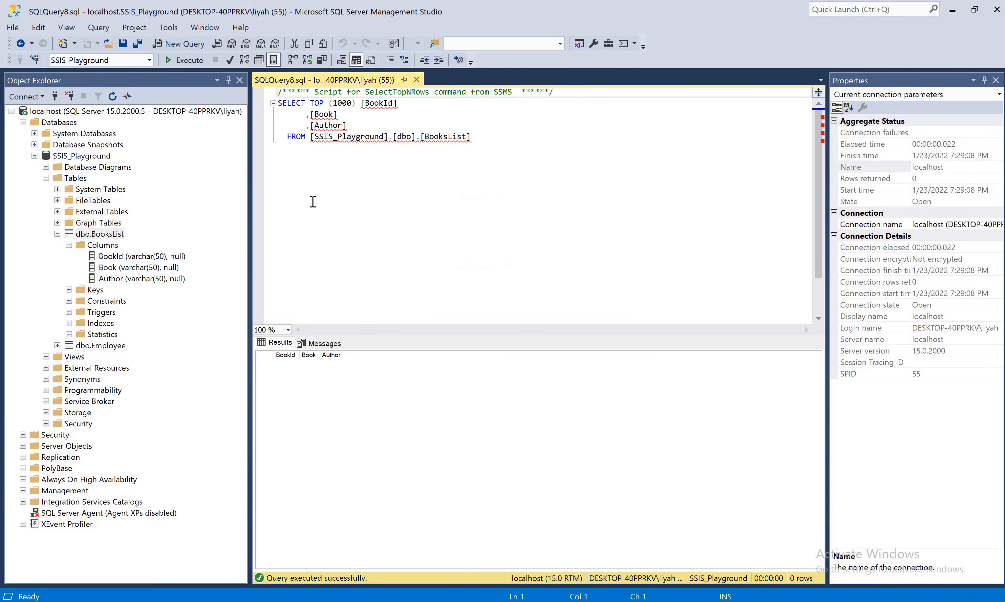
Execute the BooksList select query in Management Studio and stop the package's debugging session
{"action": "left_click", "coordinate": [184, 61]}
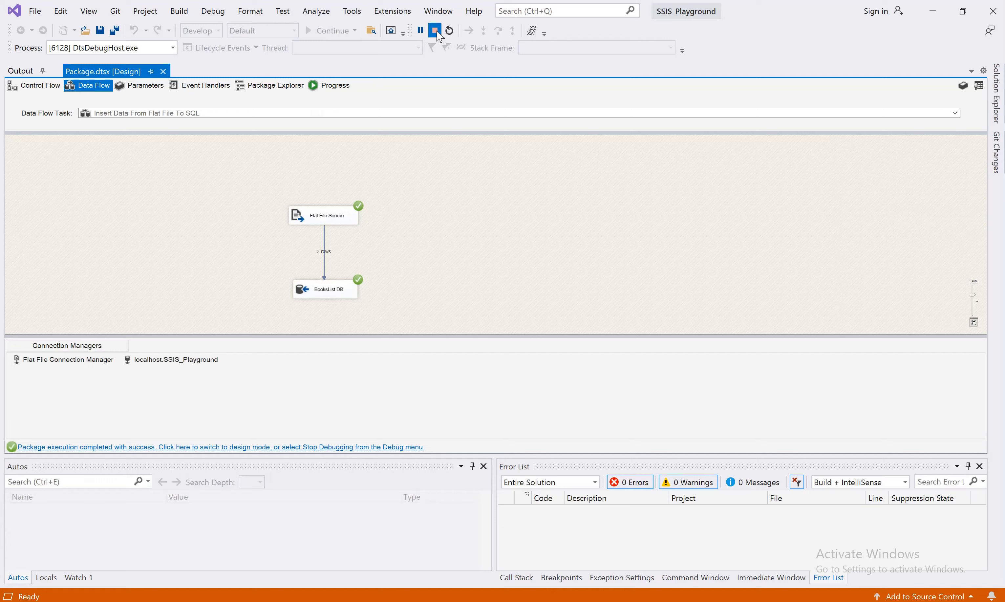
{"action": "key", "text": "shift+F5"}
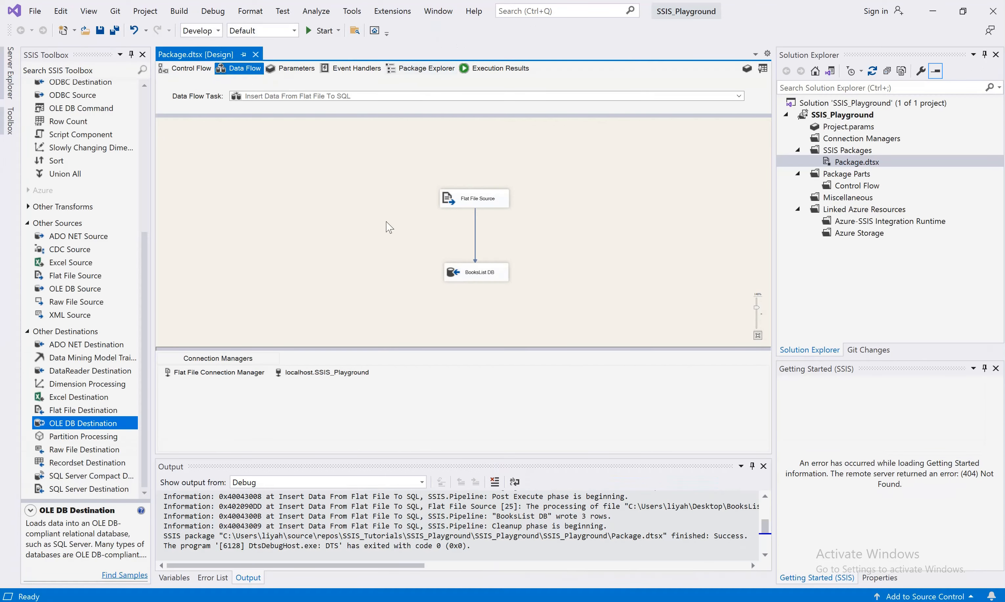
Run the package again, re-execute the BooksList query in Management Studio, and stop debugging
{"action": "left_click", "coordinate": [319, 34]}
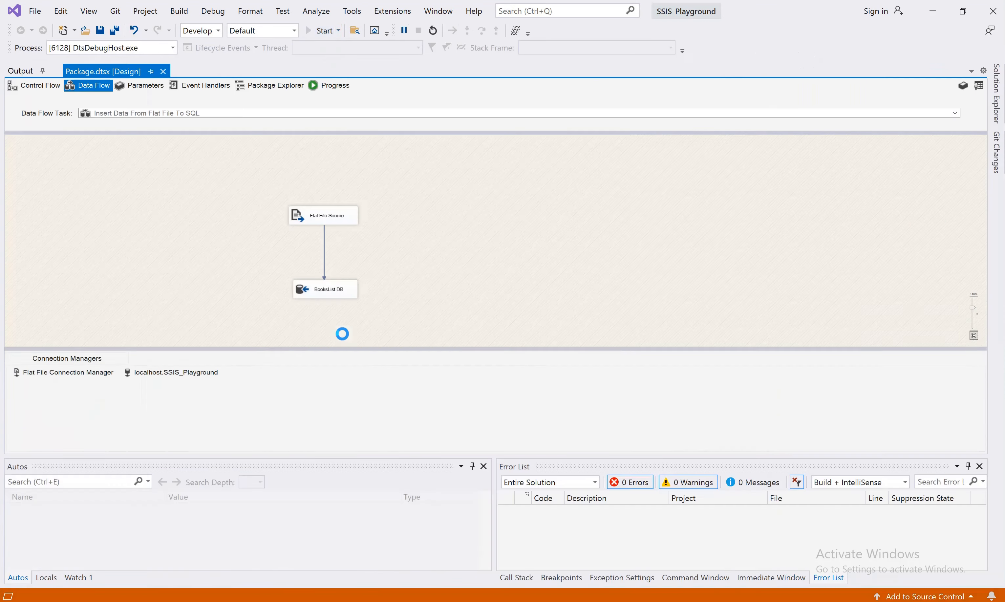
{"action": "key", "text": "alt+Tab"}
{"action": "key", "text": "F5"}
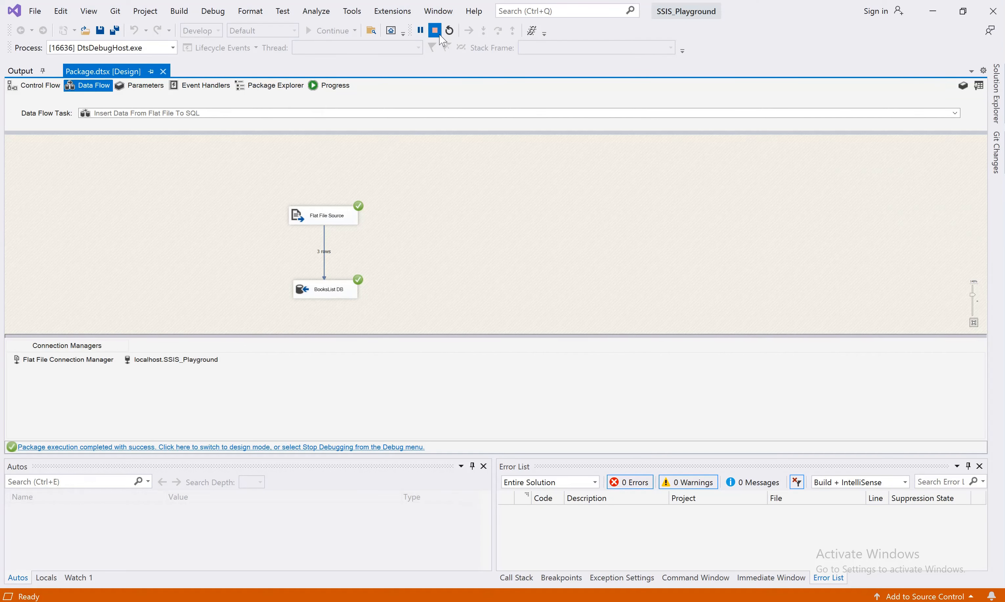
{"action": "left_click", "coordinate": [440, 36]}
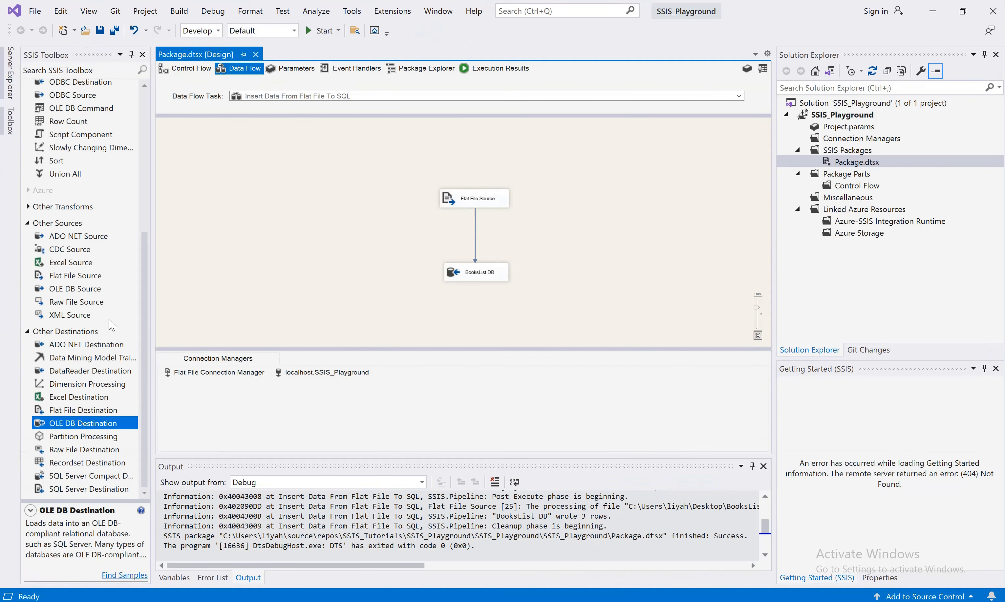